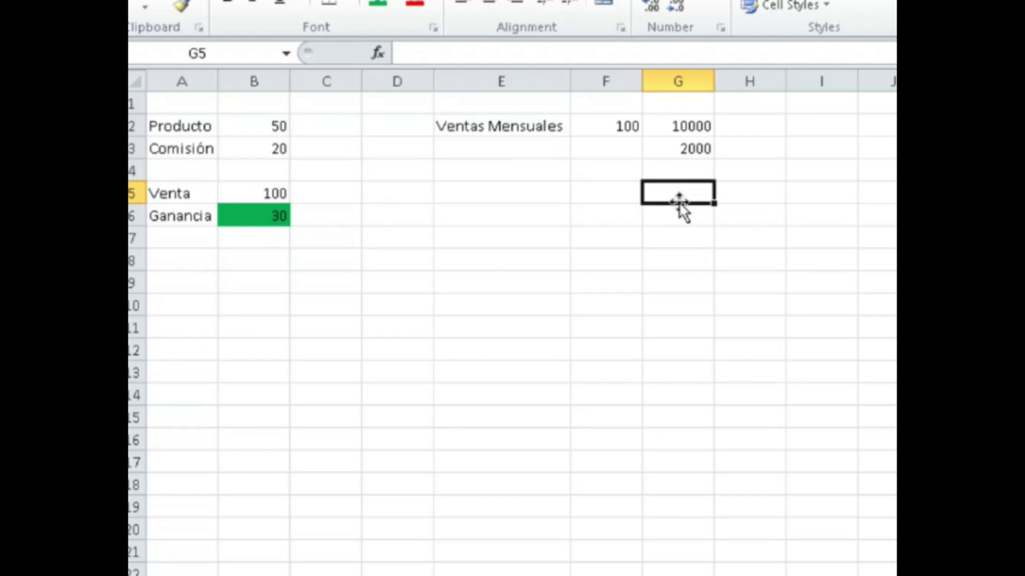
Enter a formula in G5 that subtracts G3 from the monthly sales amount in G2
type("=")
key("Up")
key("Up")
key("Up")
type("-")
left_click(702, 151)
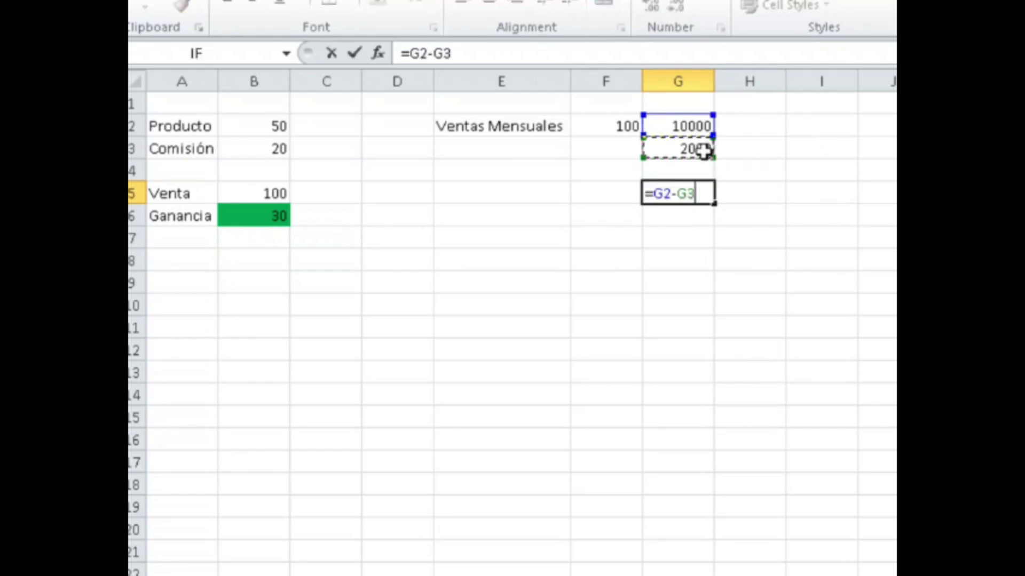
key("Return")
Enter the formula =G5-5000 in G6 to subtract the product cost from the amount above
type("=")
key("Up")
type("-5000")
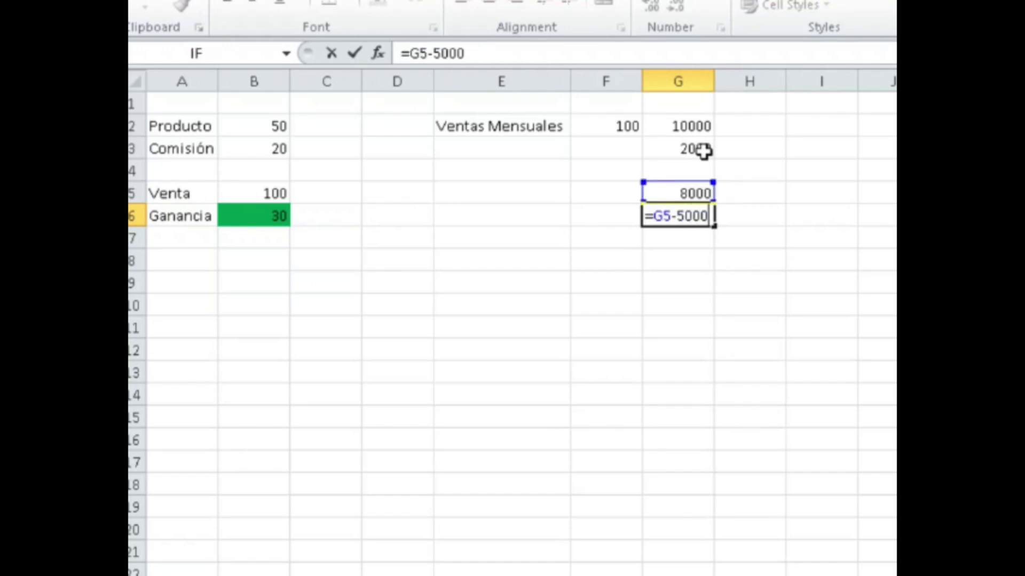
key("Return")
Label row 6 of the monthly calculation "Ganancias mensuales" in cell E6
left_click(590, 215)
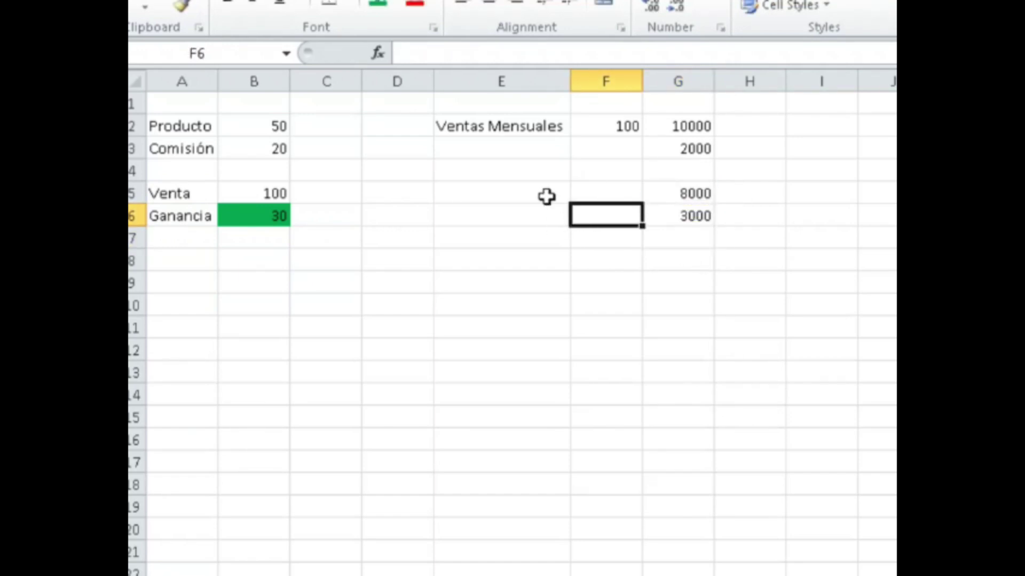
left_click(509, 216)
type("Ganancias mensuales")
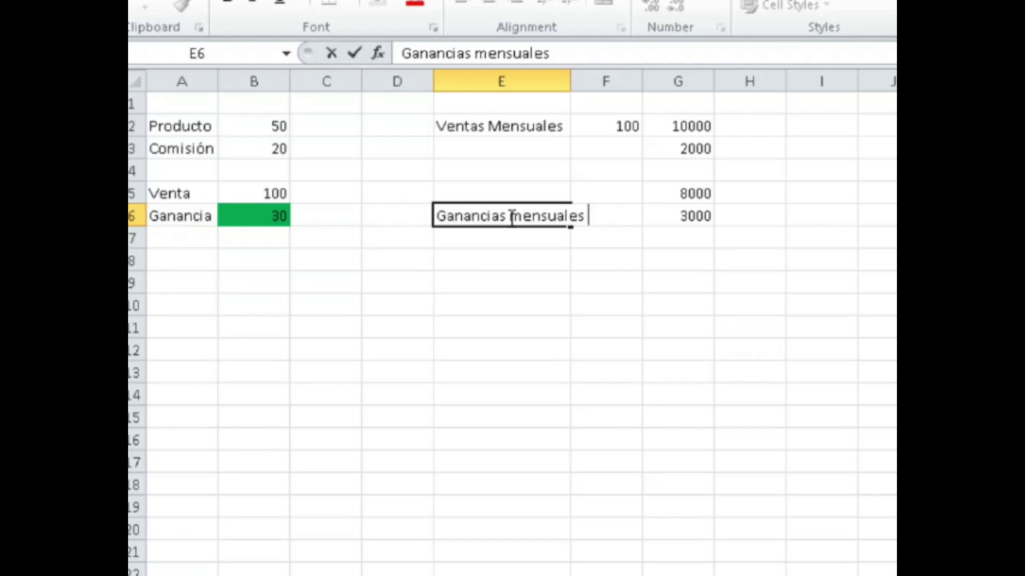
key("Return")
Fill the monthly profit cell G6 with green
left_click(693, 215)
left_click(378, 4)
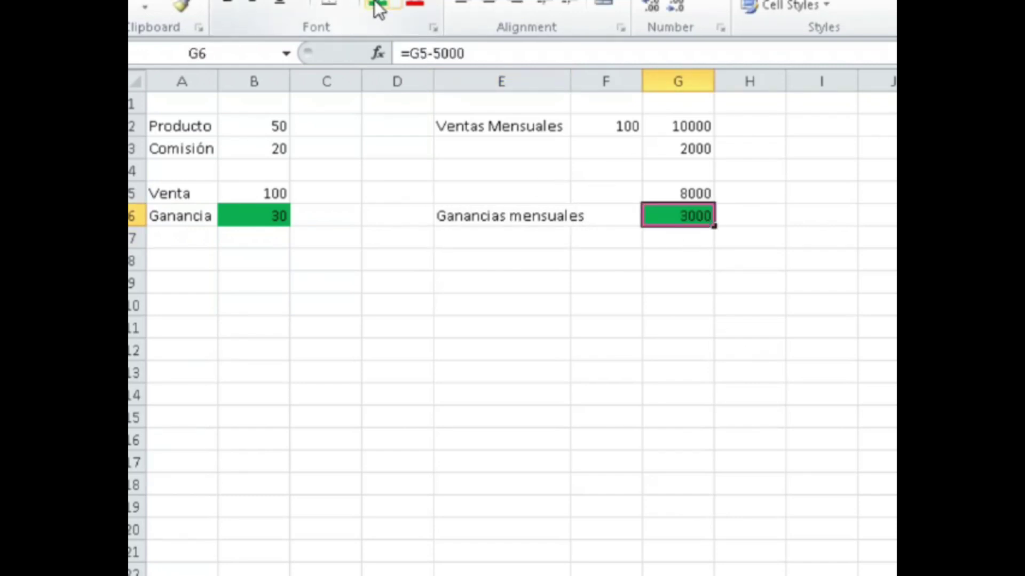
left_click(750, 372)
Label row 5 of the monthly calculation "Dinero en cuenta ML" in cell E5
left_click(487, 194)
type("Costo p")
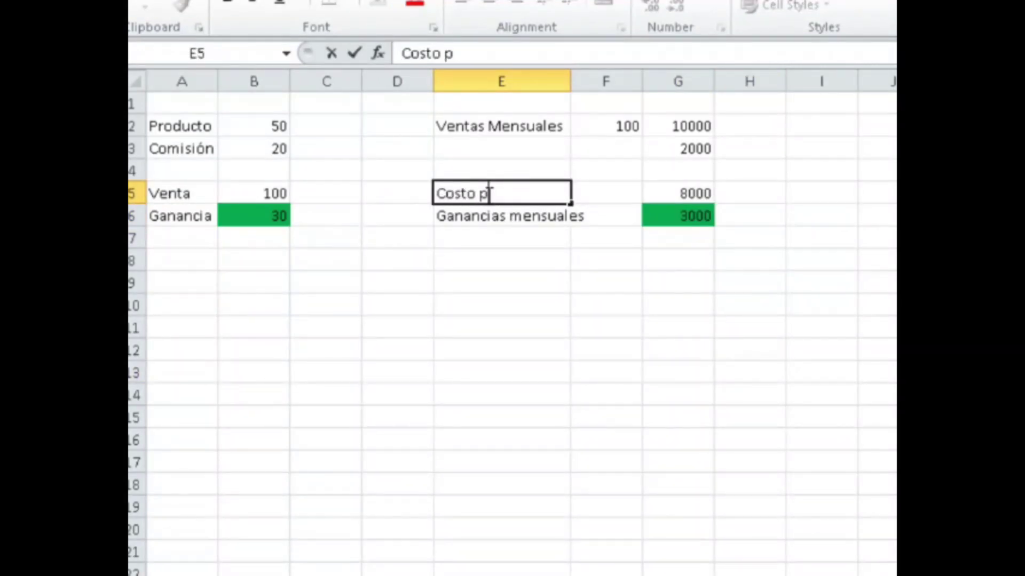
key("BackSpace")
key("BackSpace")
key("BackSpace")
key("BackSpace")
key("BackSpace")
key("BackSpace")
type("Dinero en cuenta ML")
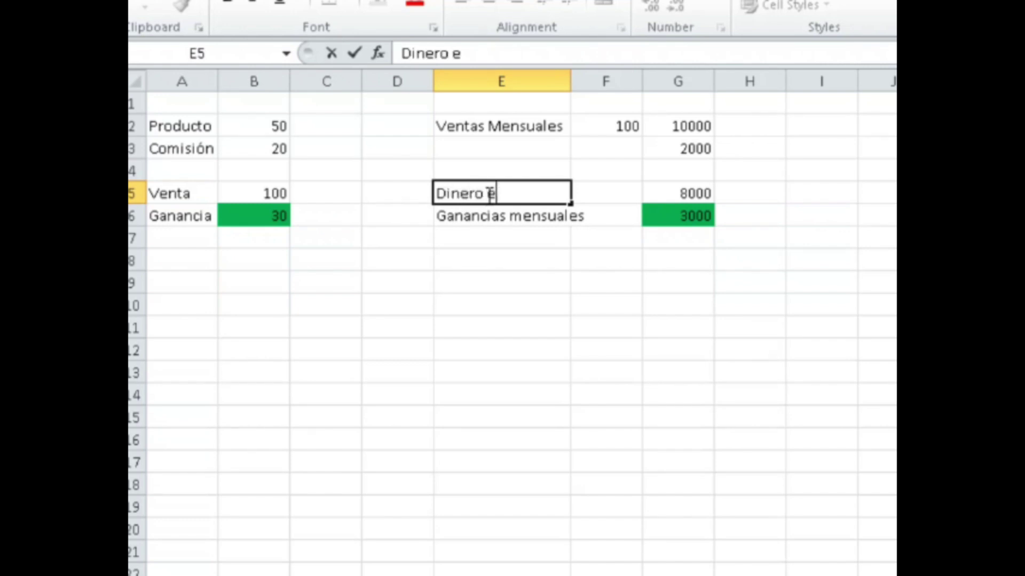
key("Return")
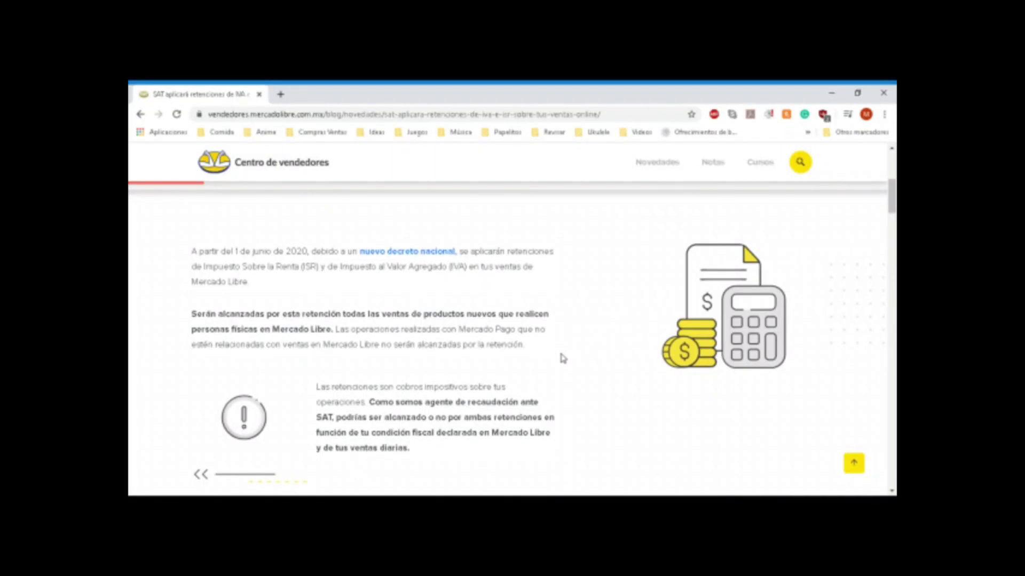
In the browser, read the Mercado Libre article on SAT retentions, examining the IVA and ISR percentages, the daily income brackets and the cancellation rules
scroll(563, 358, "down", 1)
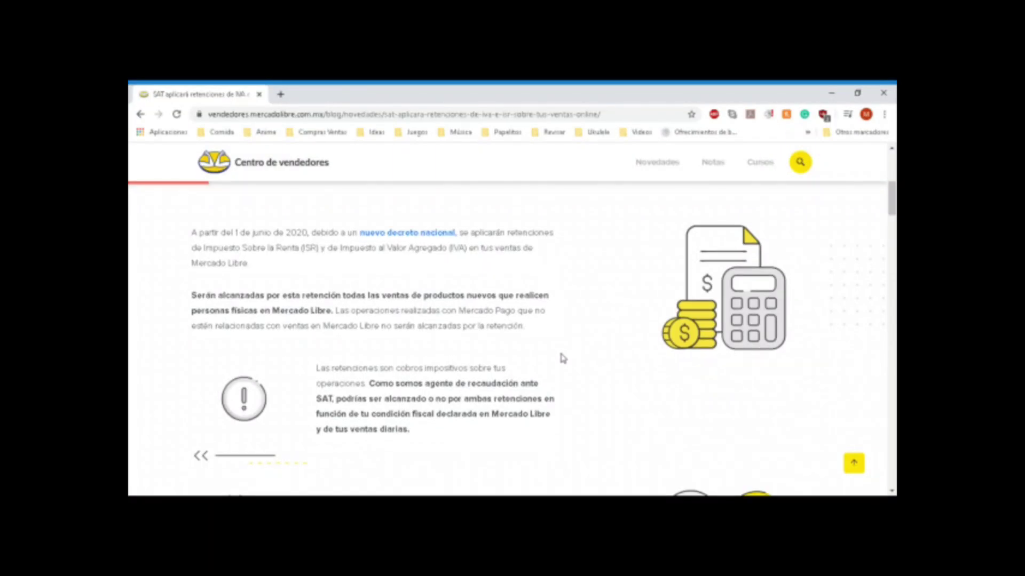
scroll(563, 359, "down", 1)
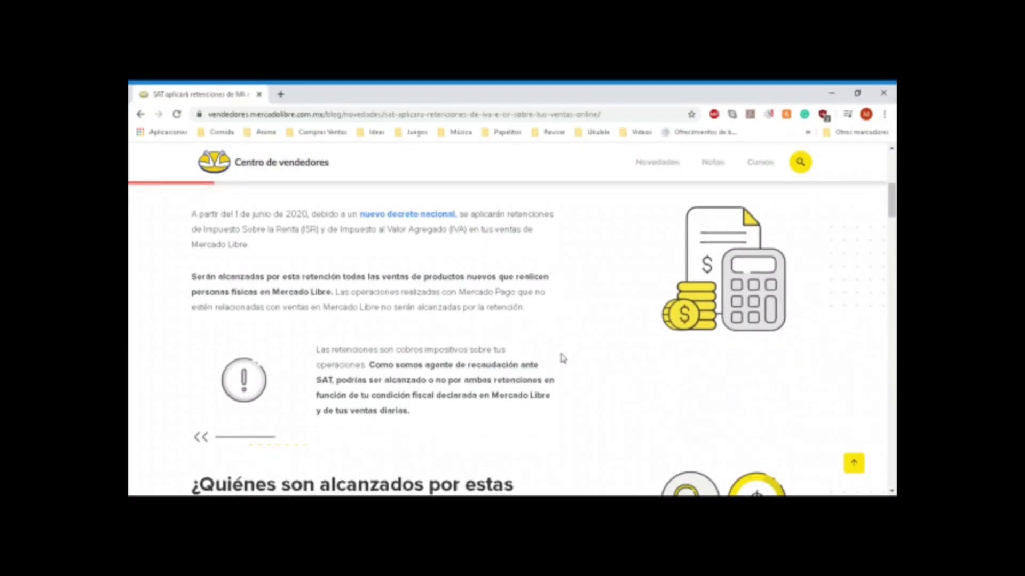
scroll(563, 359, "down", 2)
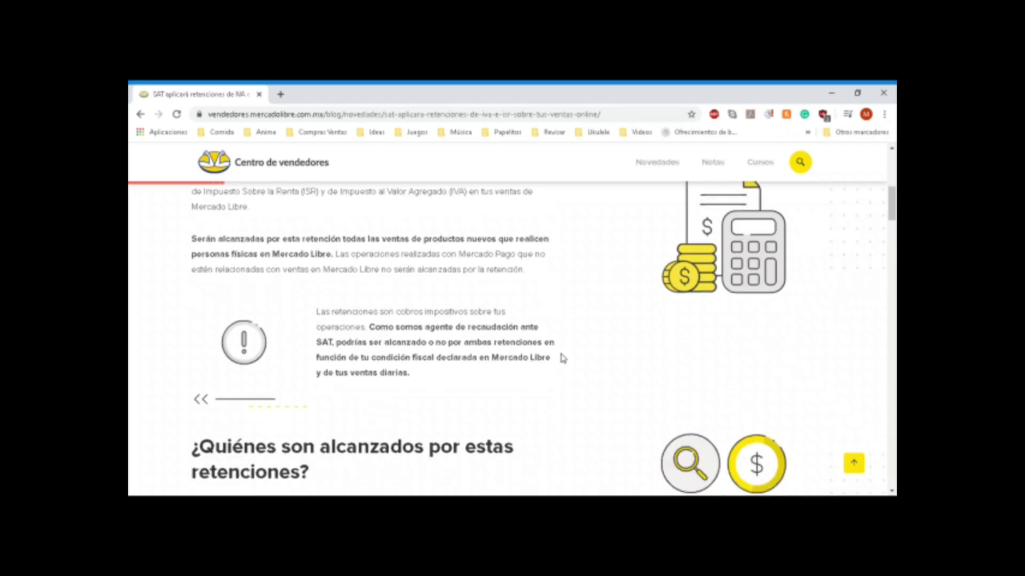
scroll(563, 359, "down", 4)
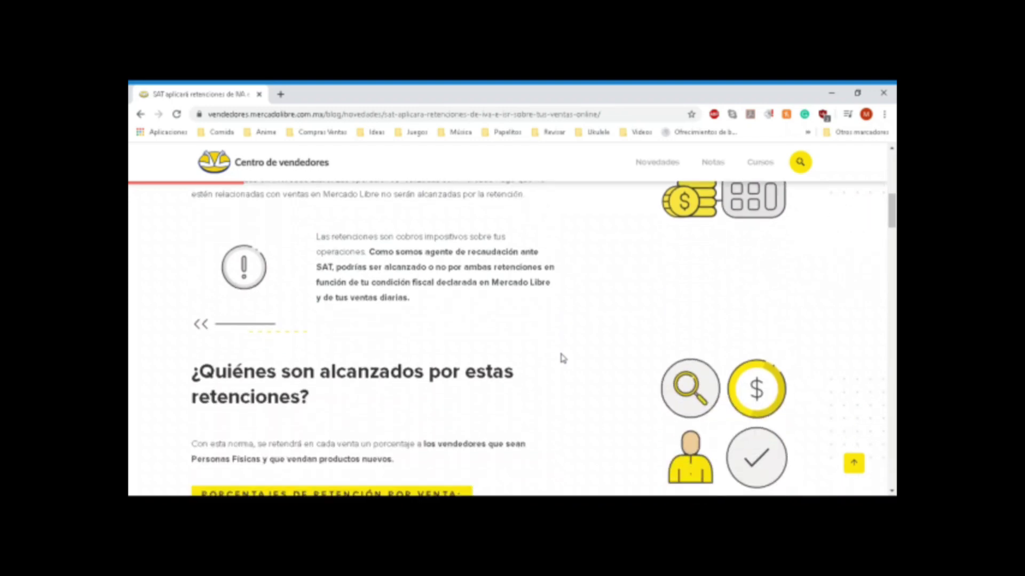
scroll(563, 359, "down", 5)
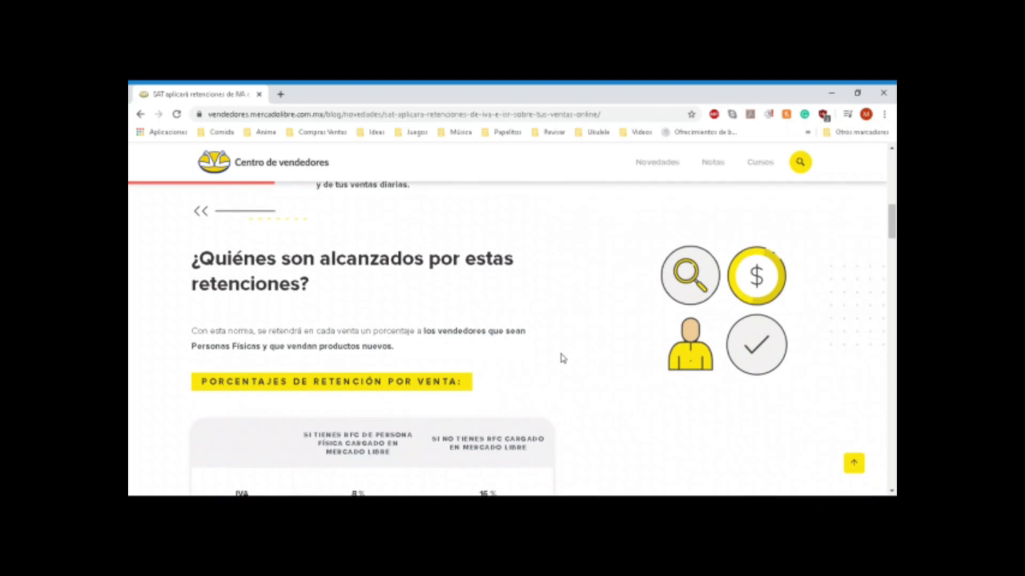
scroll(563, 358, "down", 5)
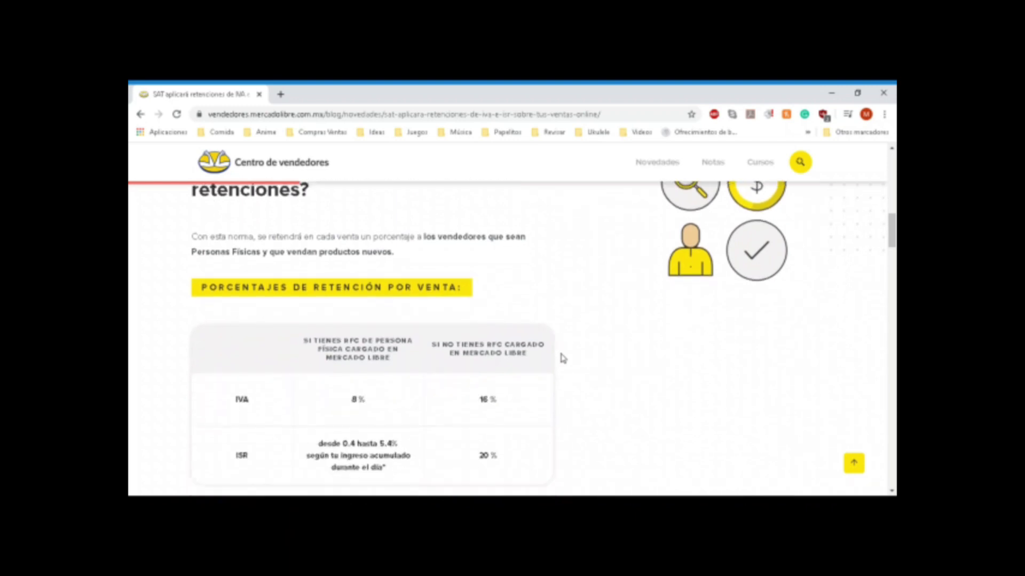
scroll(563, 358, "down", 4)
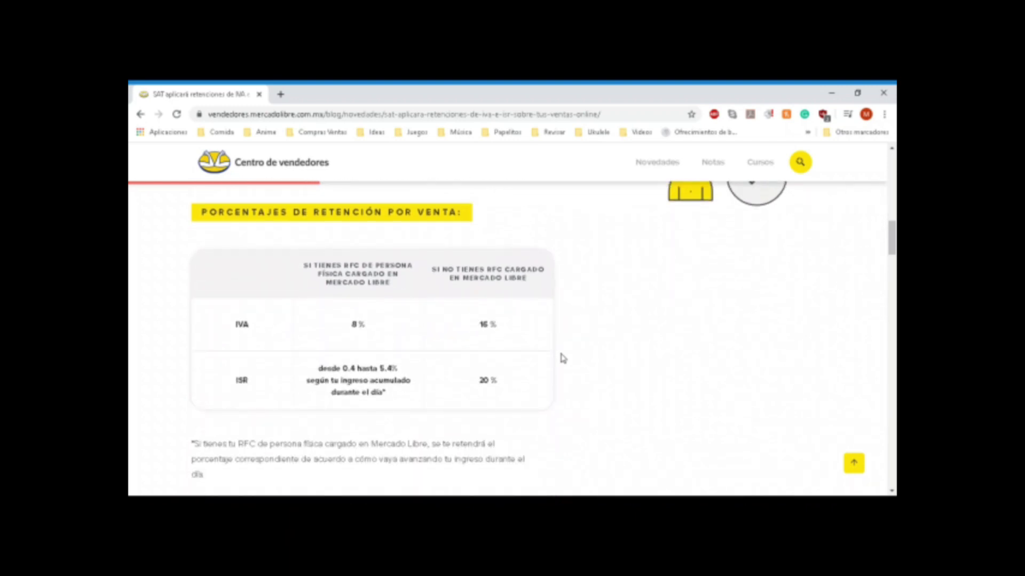
scroll(563, 358, "down", 1)
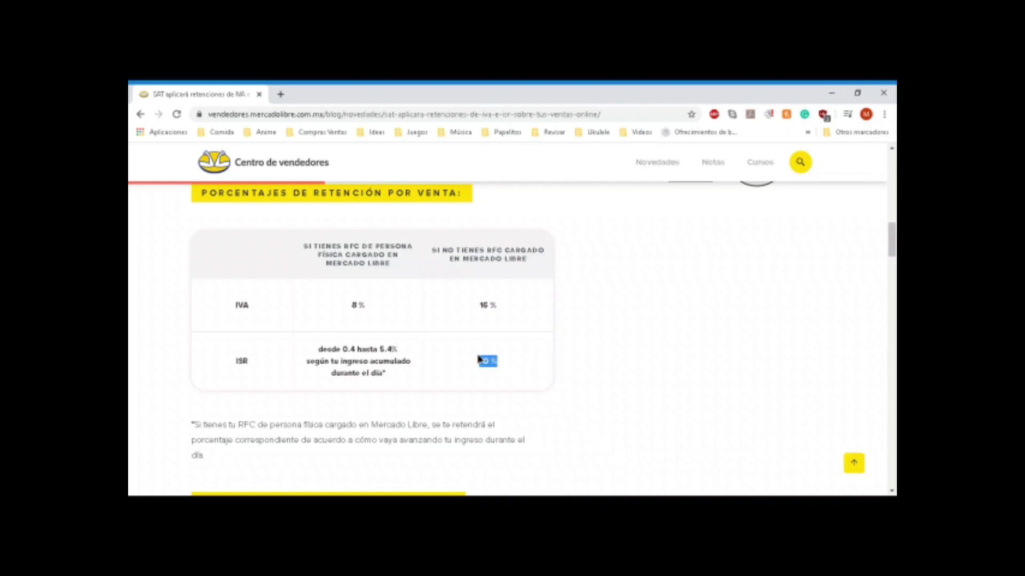
left_click(504, 311)
scroll(708, 409, "down", 1)
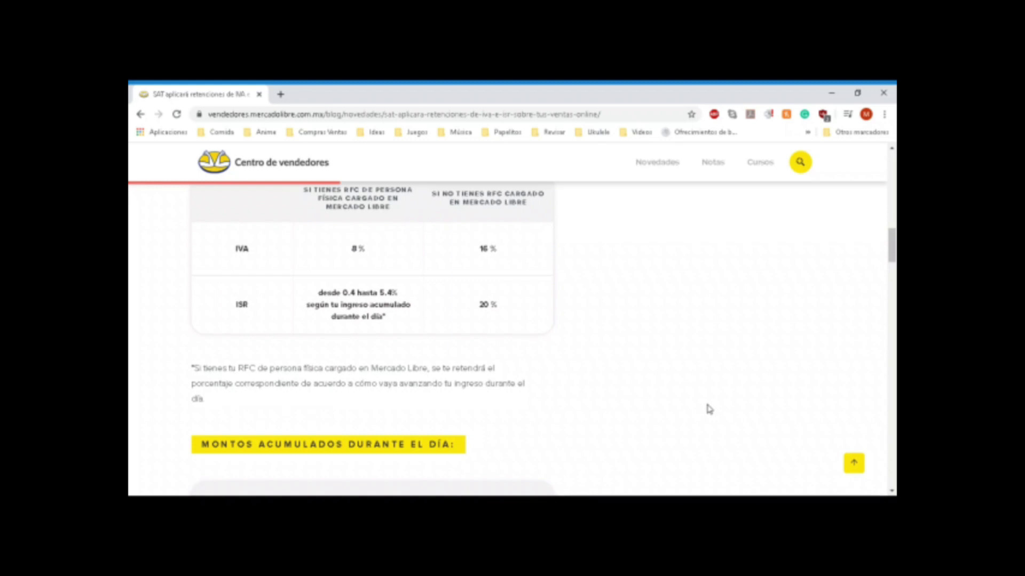
scroll(709, 409, "down", 6)
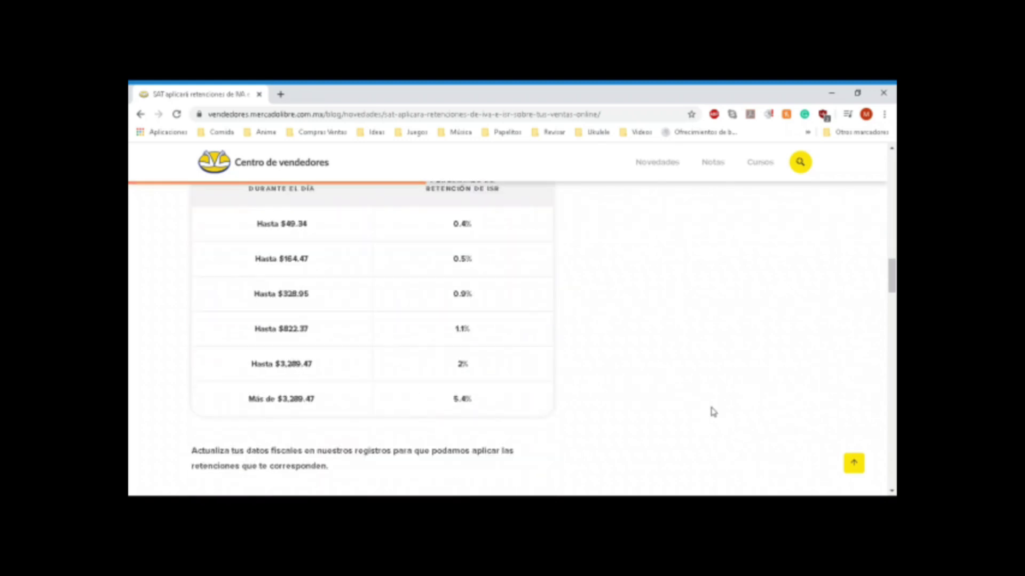
scroll(713, 412, "down", 10)
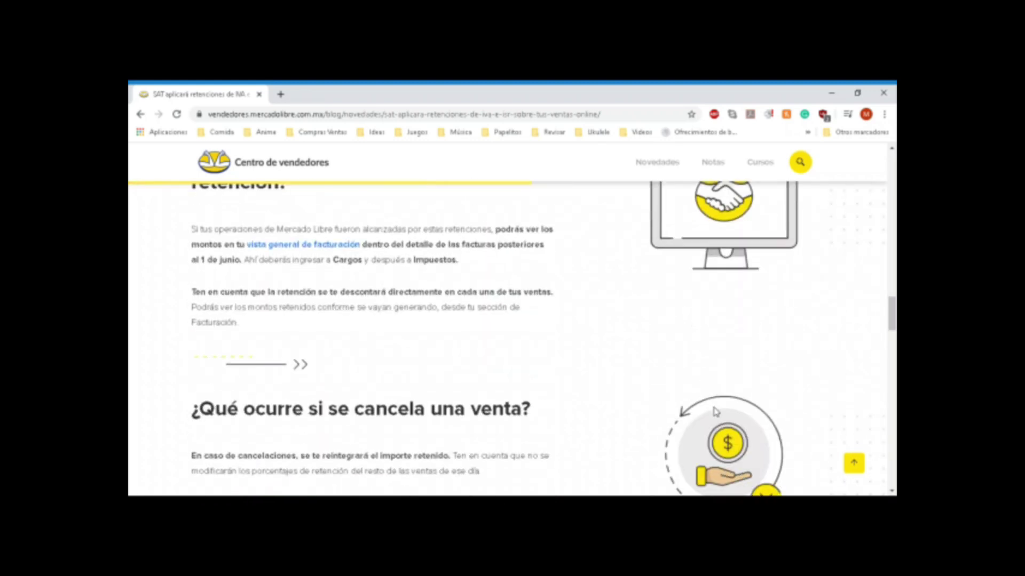
scroll(716, 412, "down", 1)
scroll(718, 415, "down", 4)
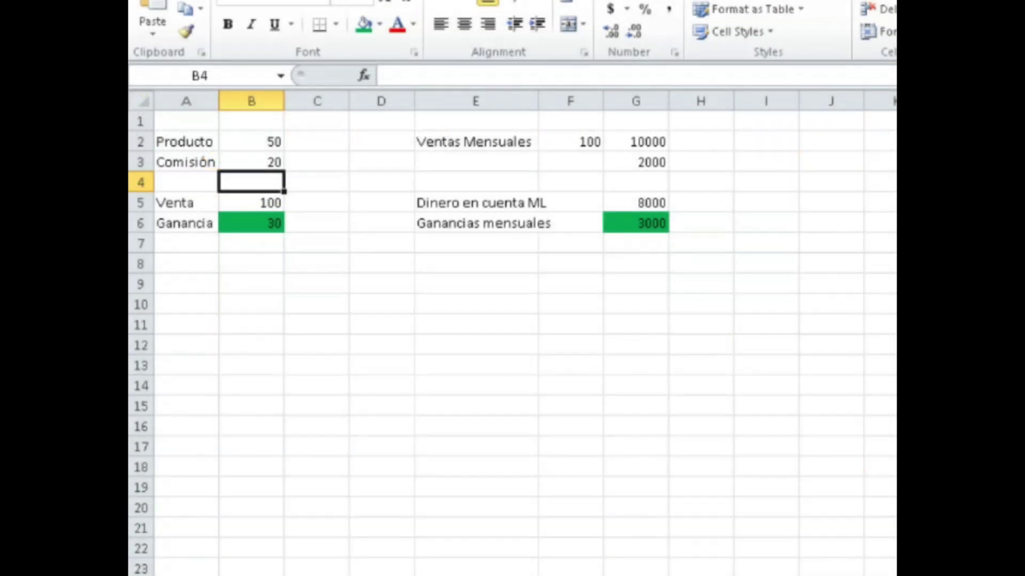
Back in the Excel sheet, add an "Impuestos" entry in A4 with the value 36 in B4
left_click(247, 300)
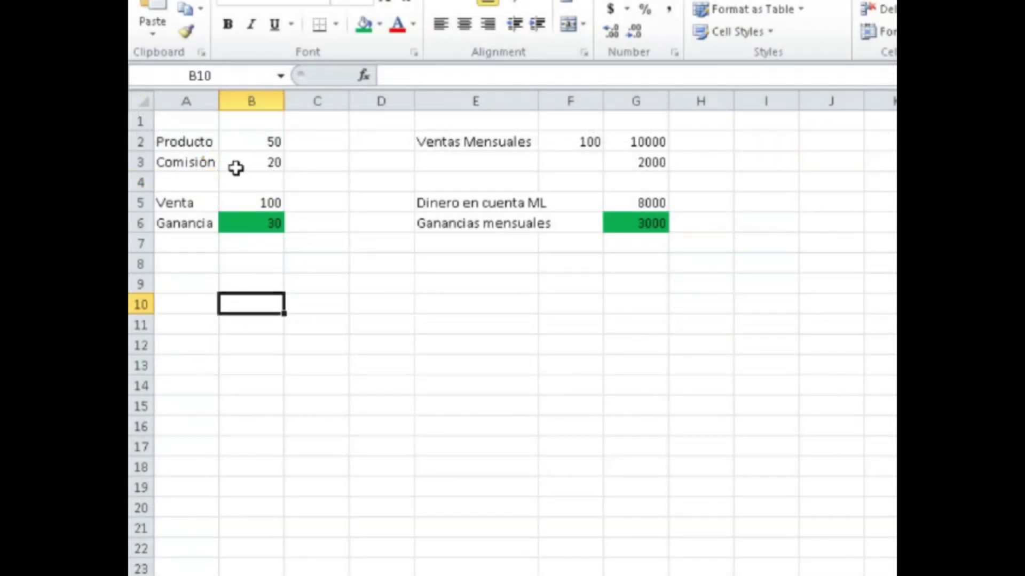
left_click_drag(199, 162, 265, 164)
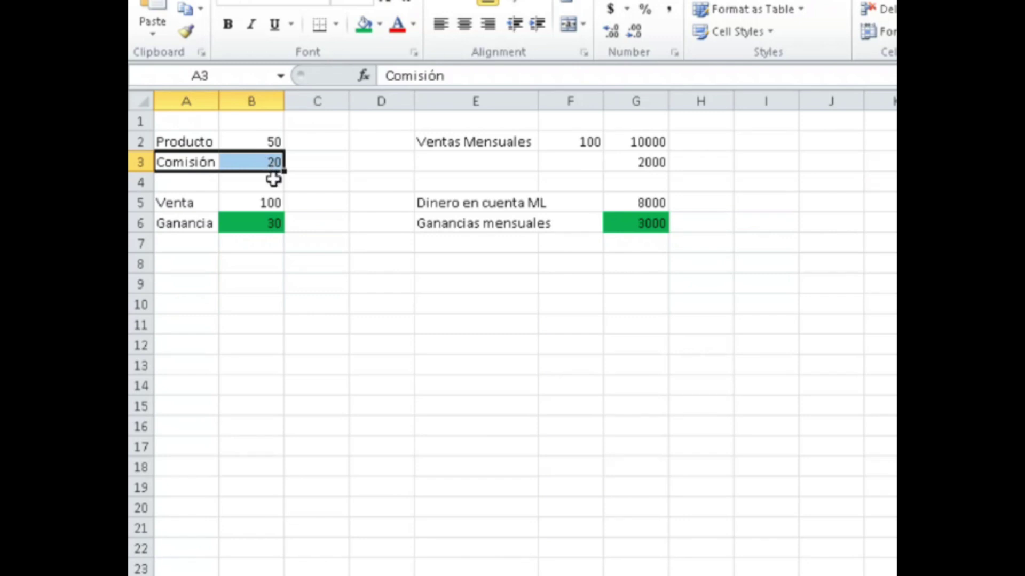
left_click(269, 180)
left_click(206, 183)
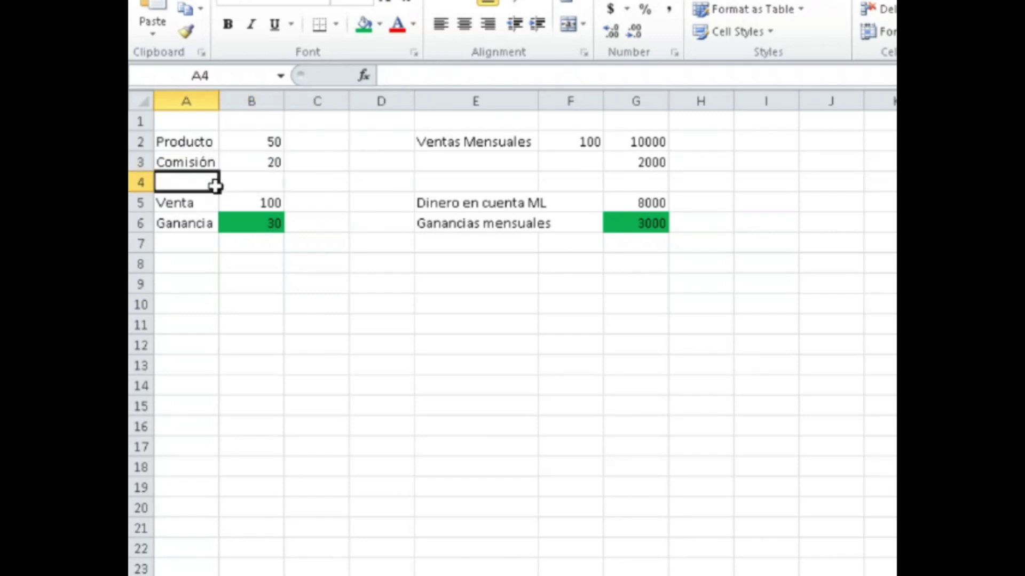
type("Impuesto")
key("Tab")
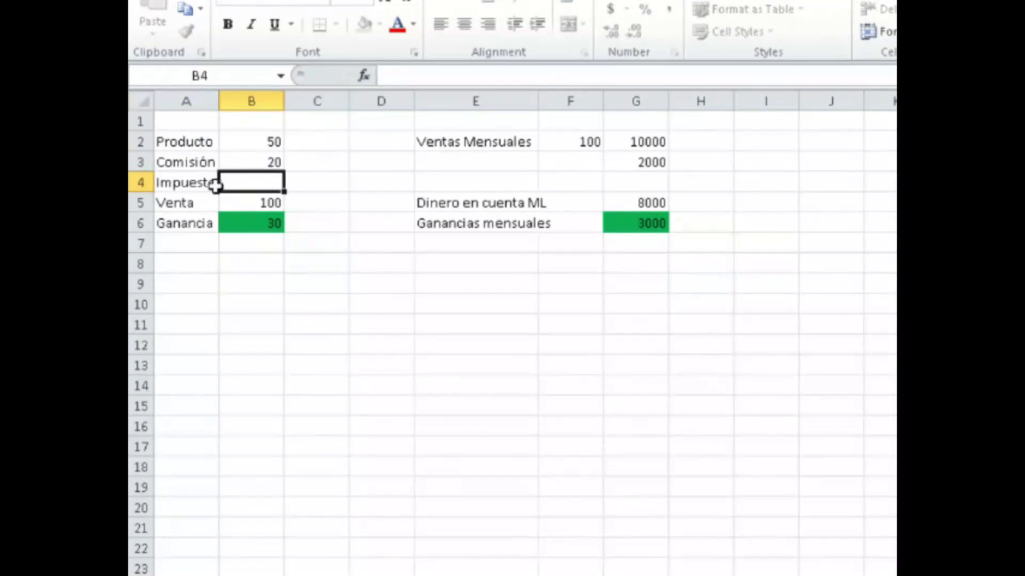
type("36")
key("Return")
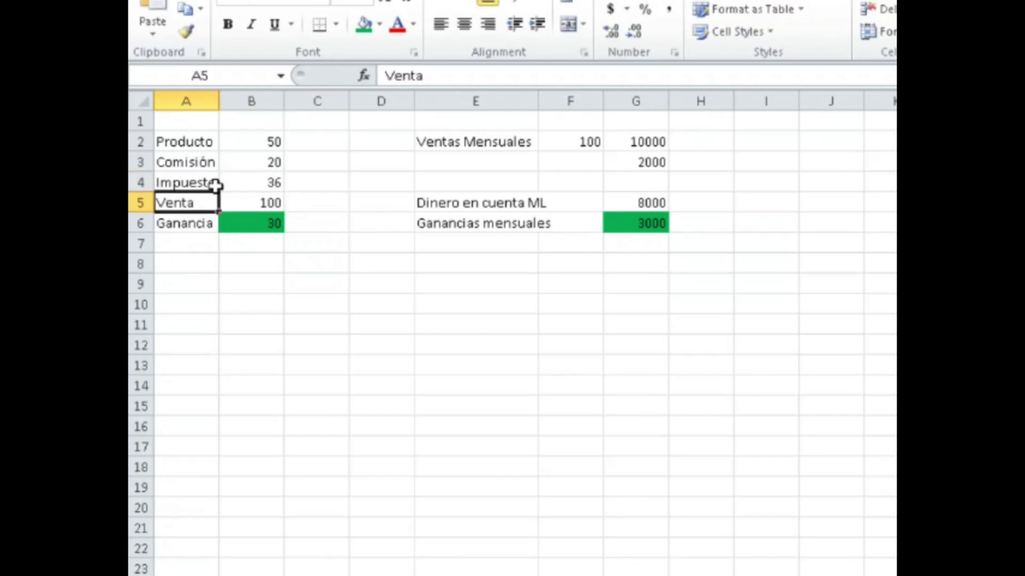
Replace the Ganancia formula in B6 with =B5-B4-B3-B2 so that it also subtracts the taxes
left_click(282, 227)
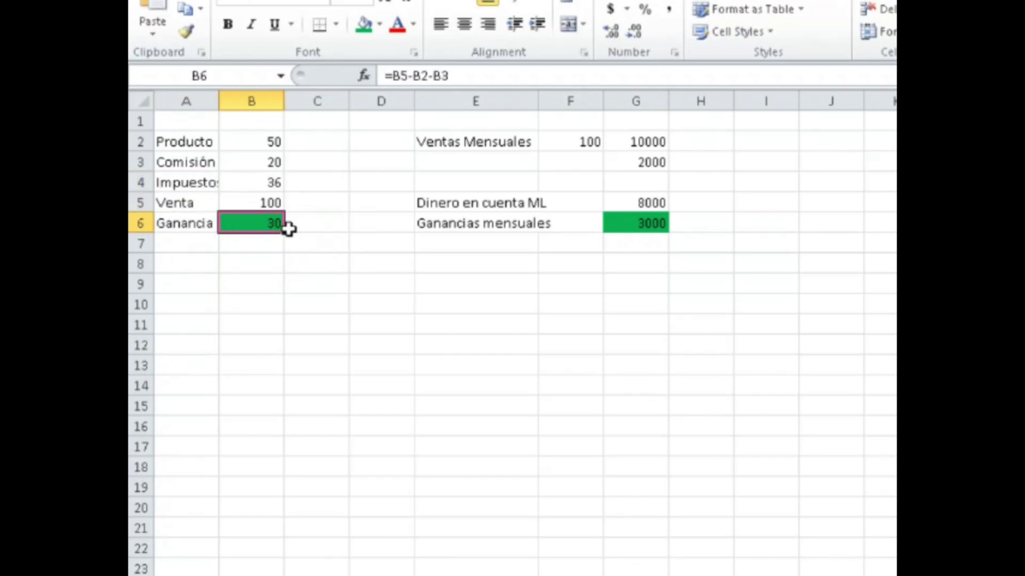
type("=")
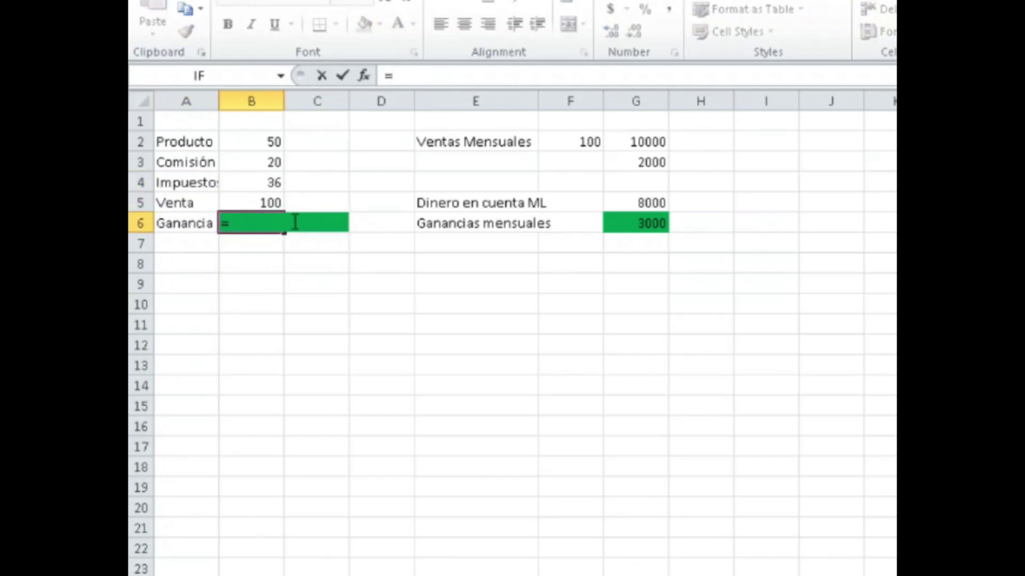
left_click(266, 201)
type("-")
left_click(269, 182)
type("-")
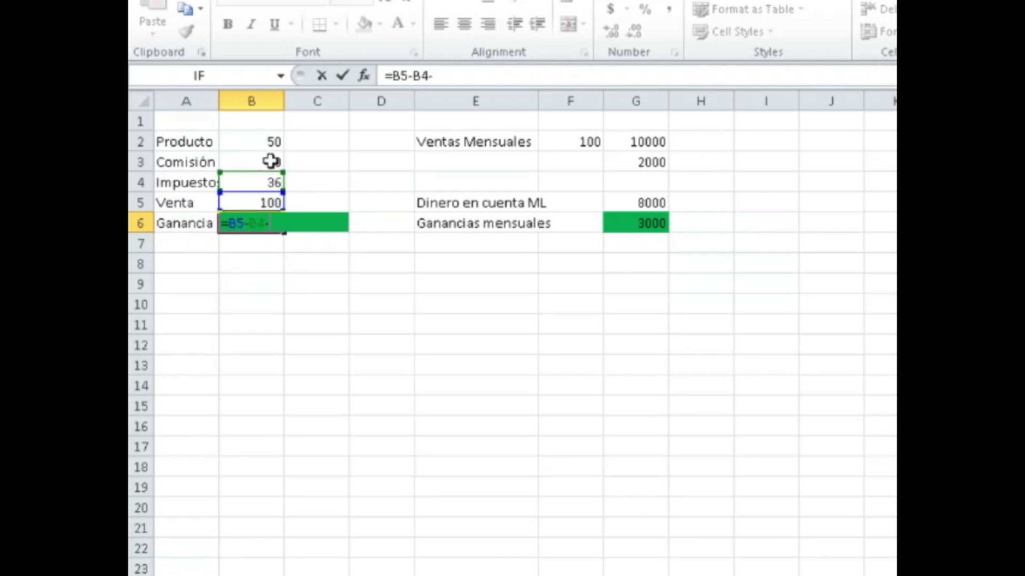
left_click(271, 160)
type("-")
left_click(272, 142)
key("Return")
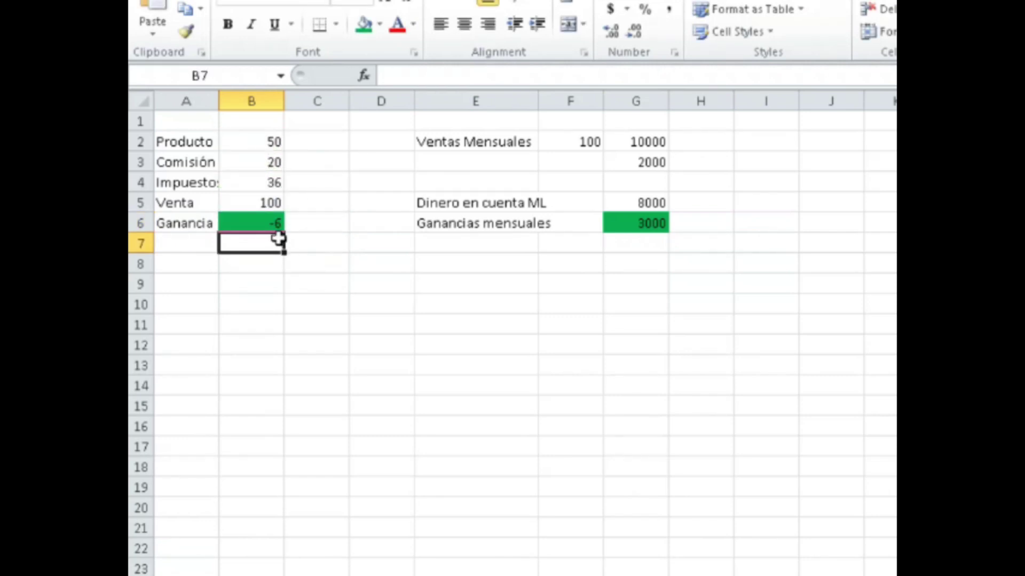
Change the fill color of the Ganancia result in B6 to red
left_click(275, 225)
left_click(378, 27)
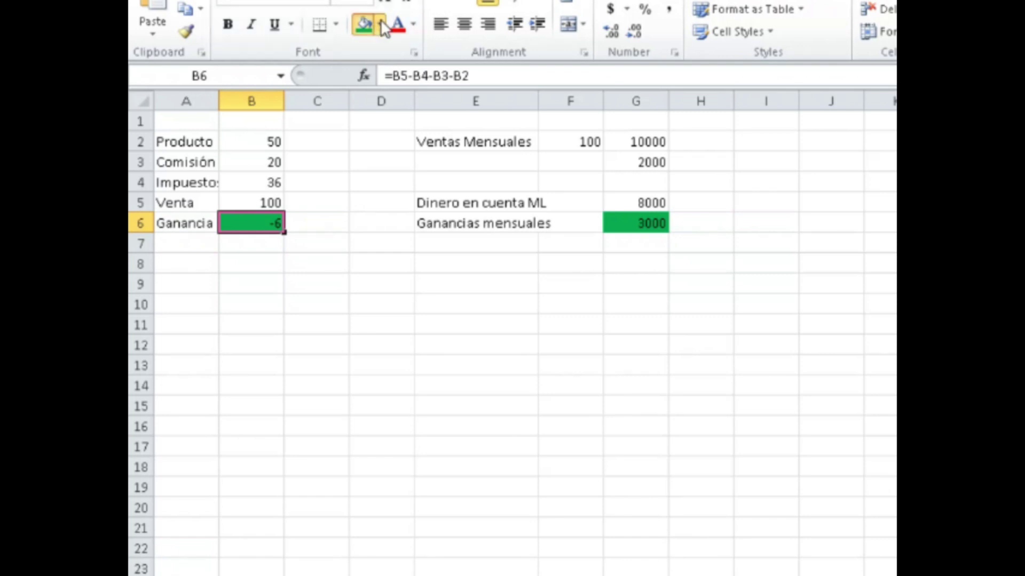
left_click(379, 211)
left_click(381, 385)
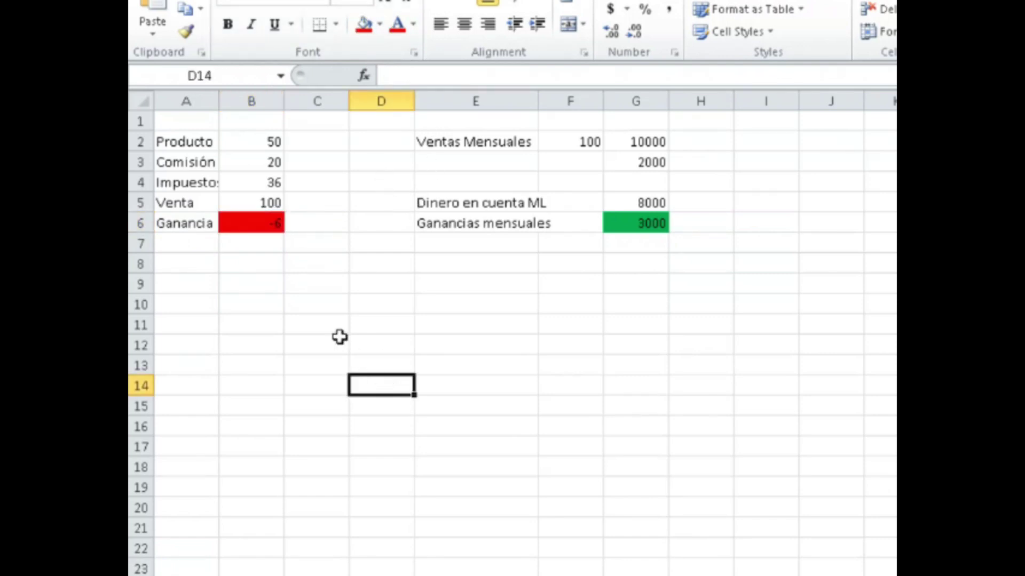
Format the Ganancia result in B6 as bold white text
left_click(268, 224)
left_click(396, 83)
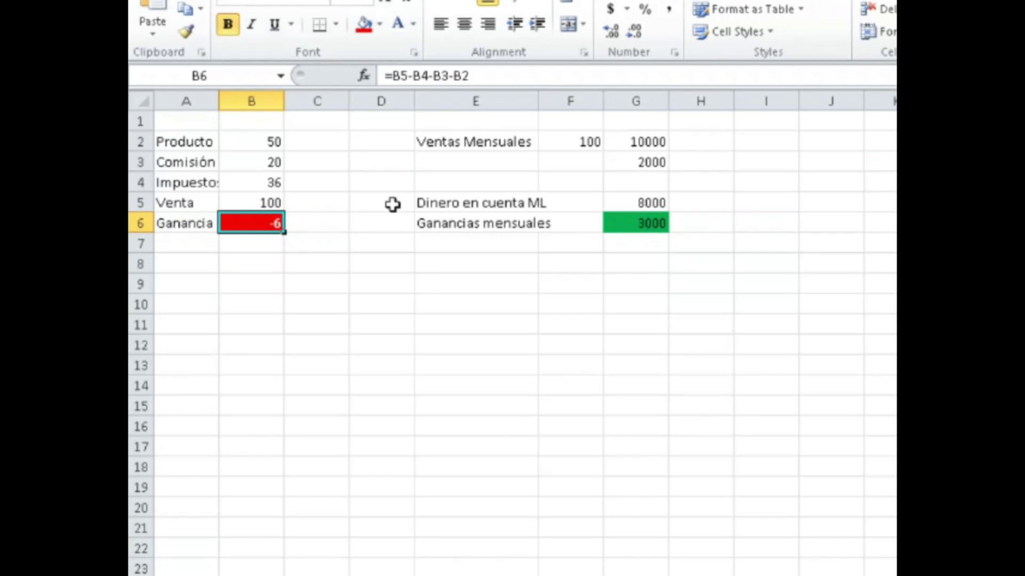
left_click(415, 286)
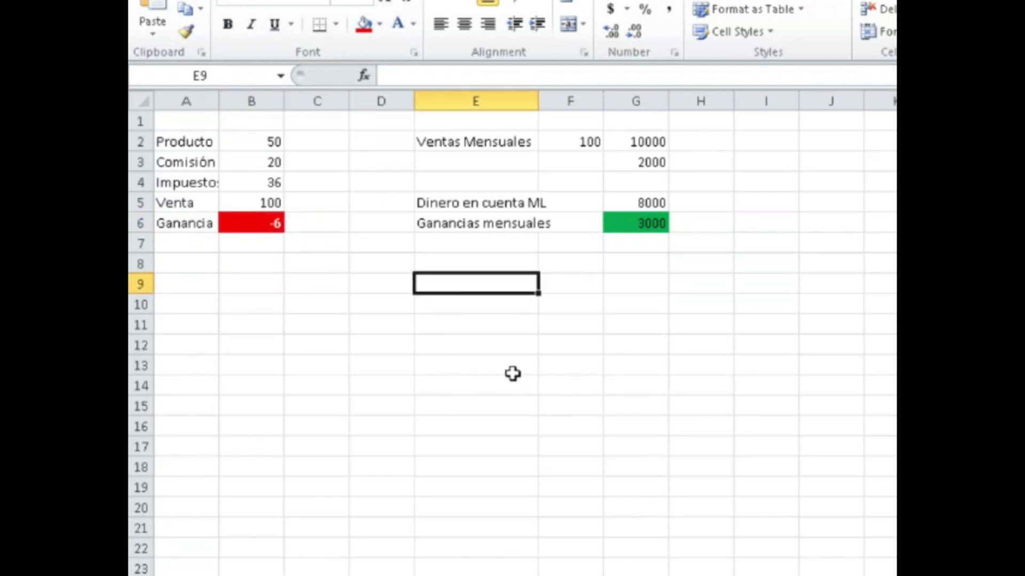
Set the Venta price in B5 to 150
left_click(267, 206)
type("1")
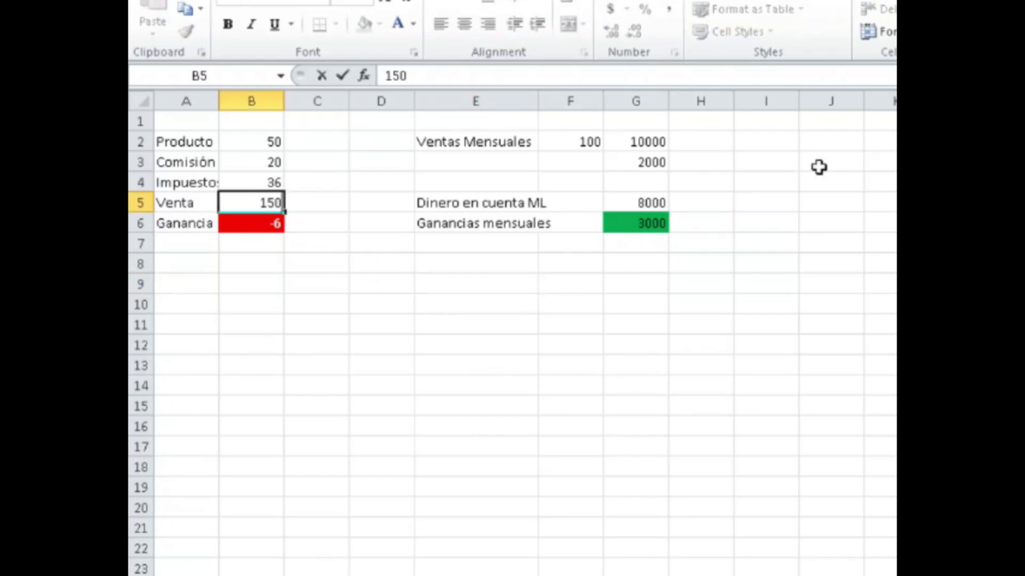
key("Return")
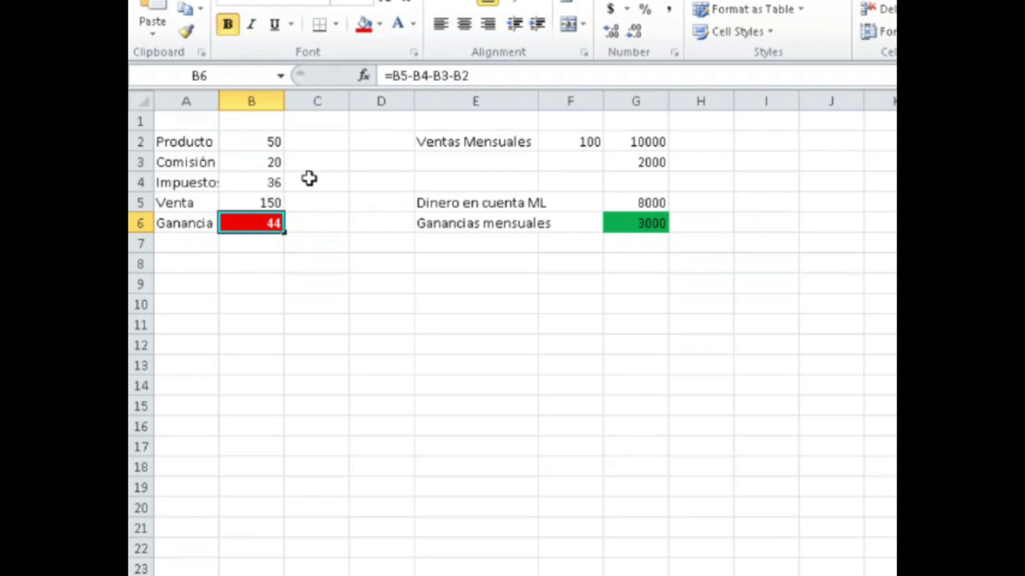
Set the Comisión amount in B3 to 30
left_click(263, 163)
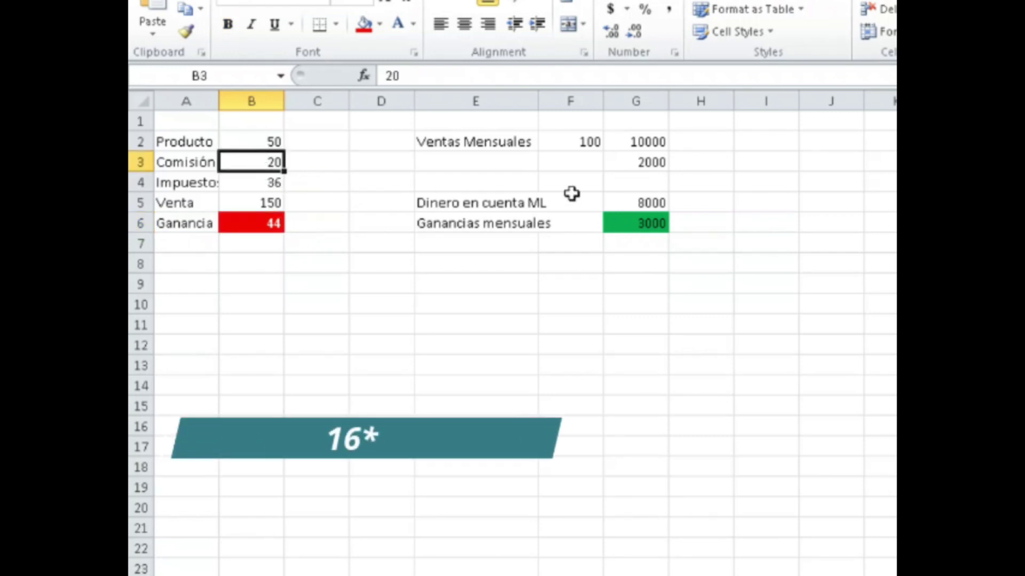
type("30")
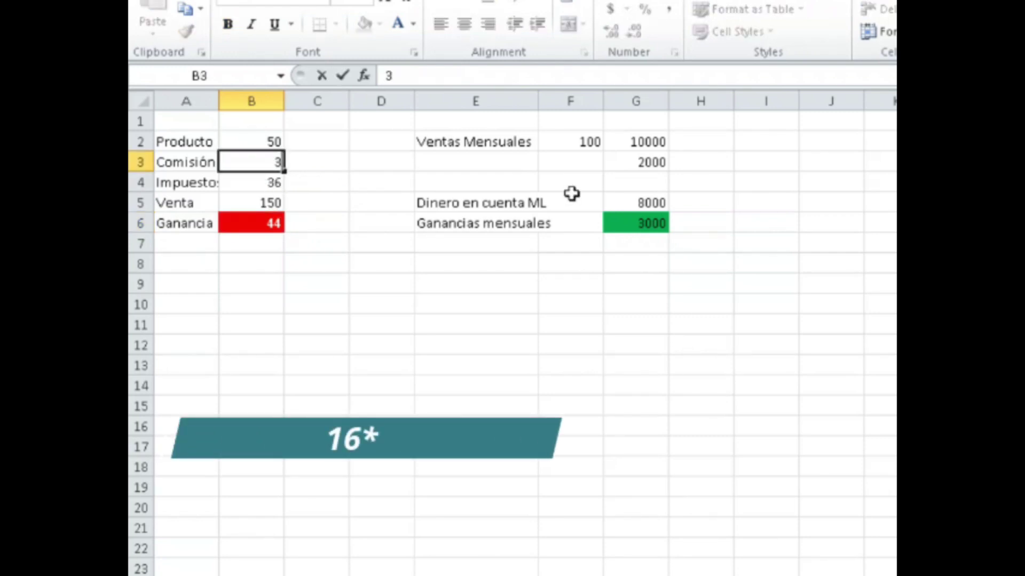
key("Return")
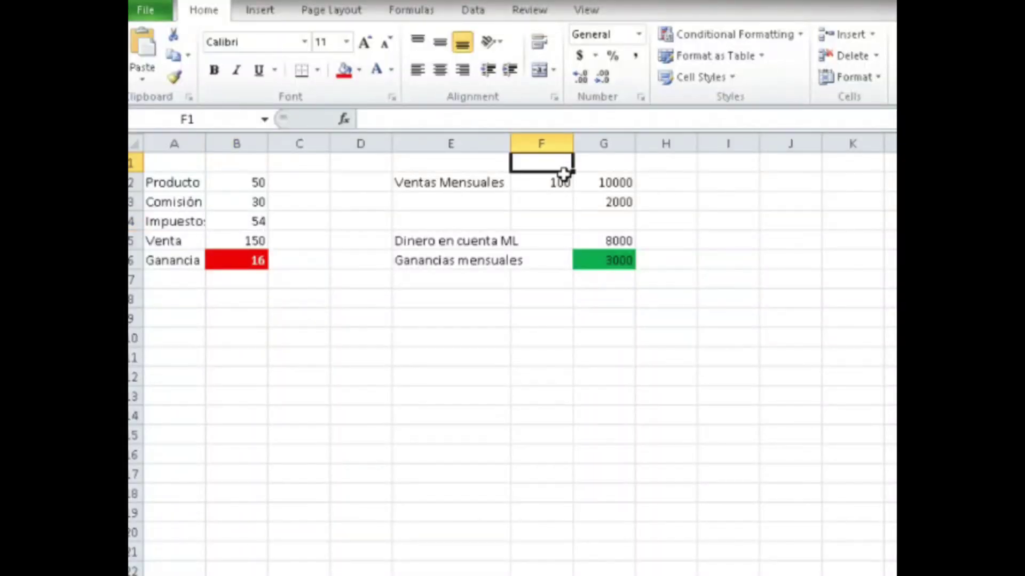
Set the number of monthly sales in F2 to 60
left_click(557, 179)
type("6")
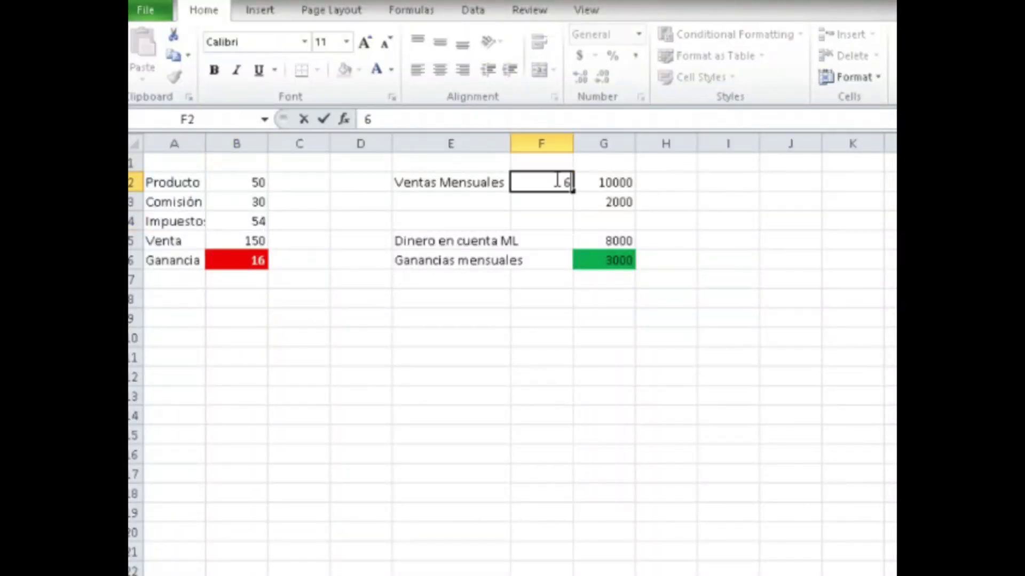
type("0")
key("Return")
key("Right")
key("Up")
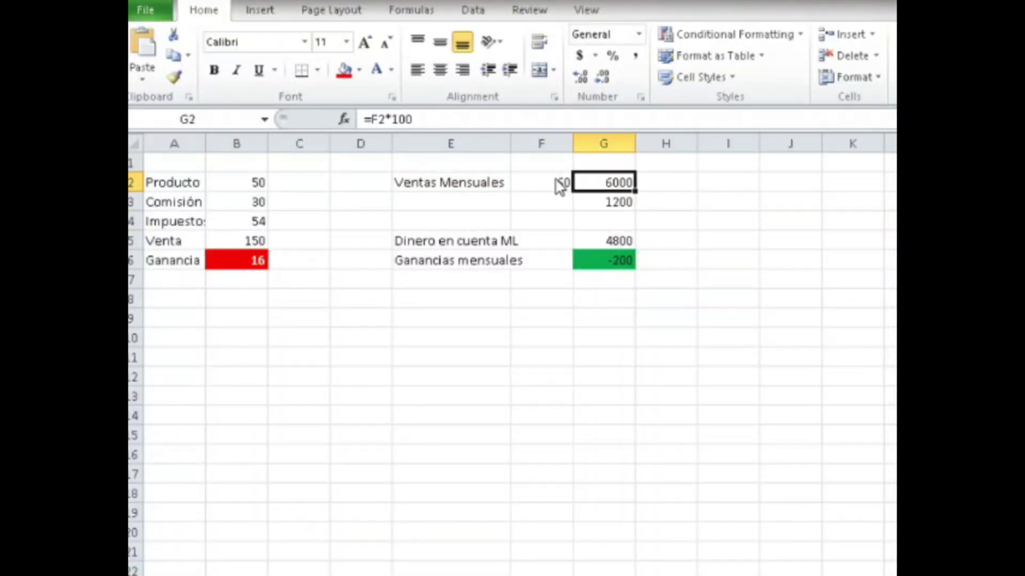
Add the label Comisión in E3 beside the monthly commission amount
key("Down")
key("Down")
key("Up")
key("Left")
key("Left")
type("Com")
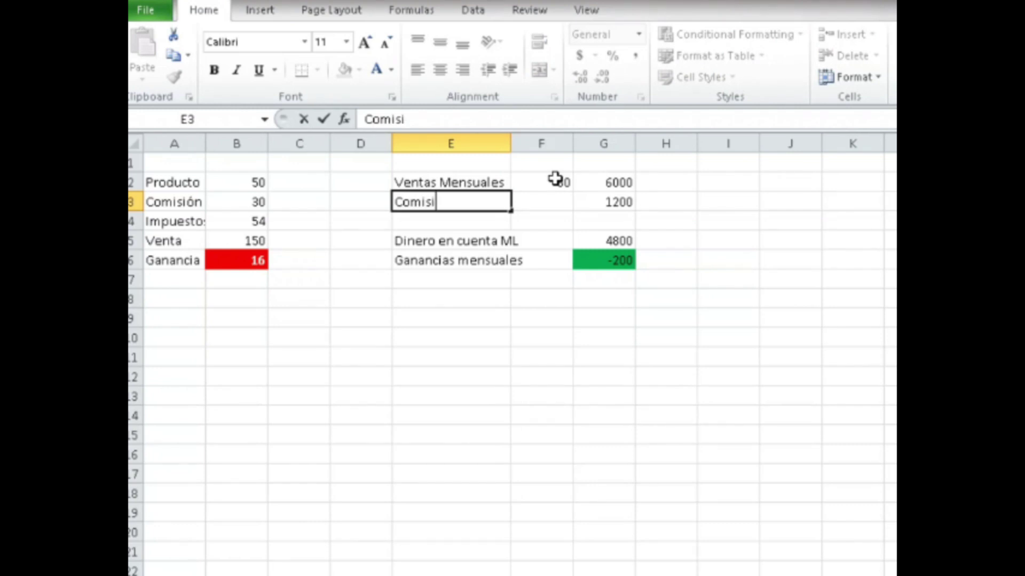
key("Return")
Change the Ventas Mensuales formula in G2 to =F2*150 to use the new sale price
key("Up")
key("Right")
key("Up")
key("Right")
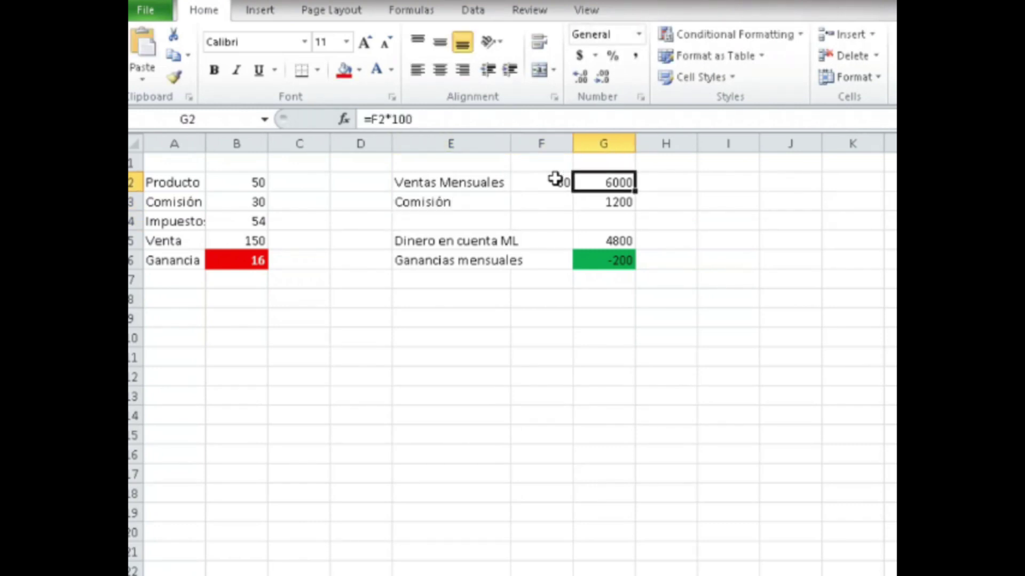
left_click(417, 120)
key("BackSpace")
key("BackSpace")
type("50")
key("Return")
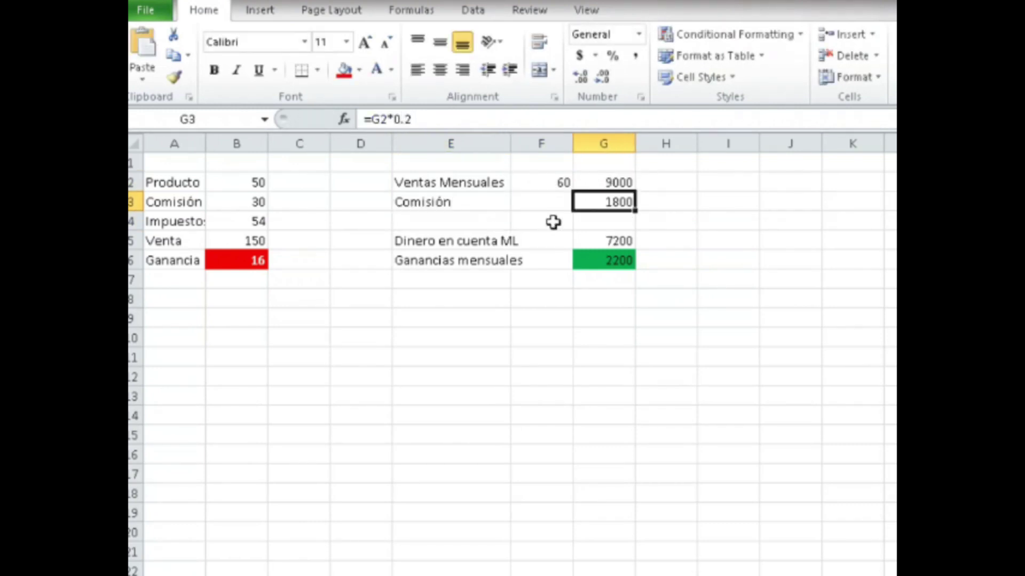
Add an Impuestos row in E4 and calculate the monthly taxes in G4 with =G2*.36
left_click(481, 220)
type("Impuestos")
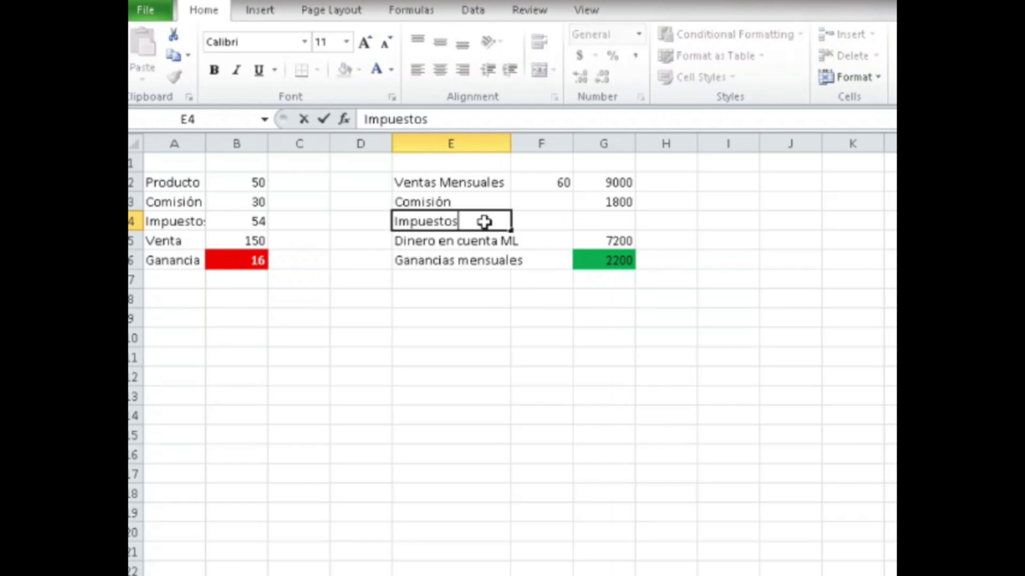
key("Right")
key("Right")
type("=")
left_click(606, 185)
type("*")
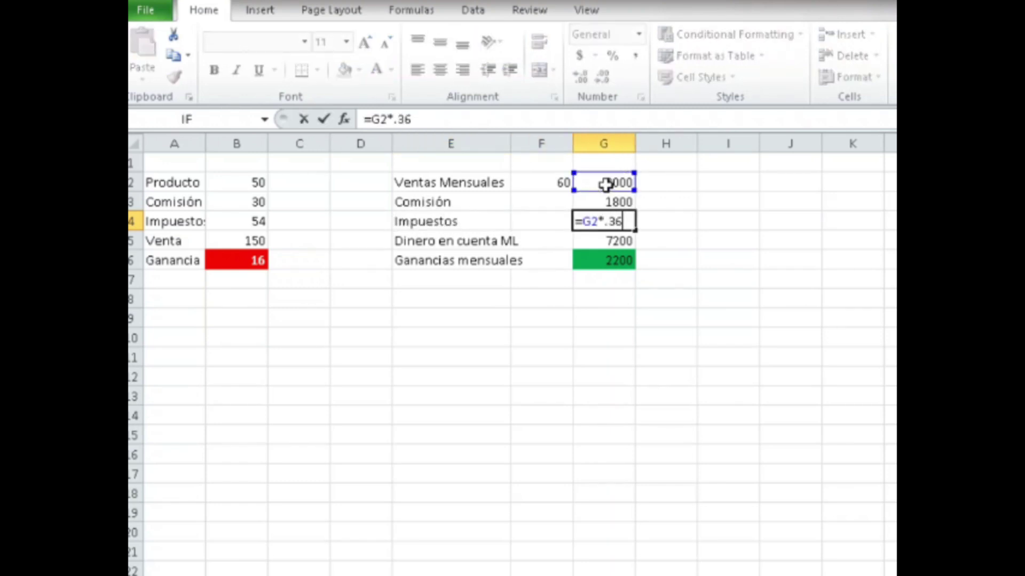
key("Return")
Clear the Dinero en cuenta ML and Ganancias mensuales formulas in G5 and G6
key("Delete")
key("Down")
key("Delete")
key("Up")
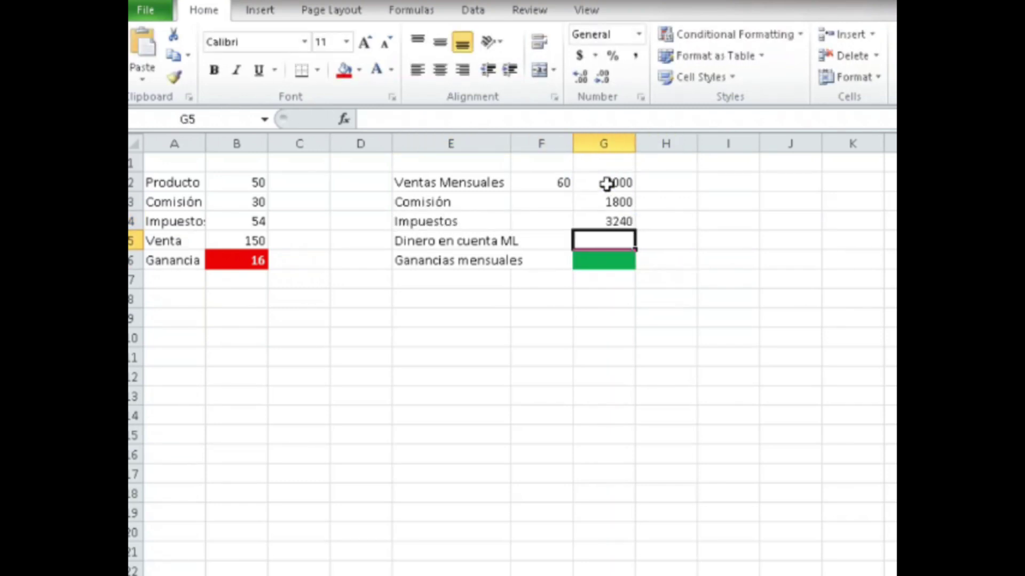
Calculate Dinero en cuenta ML in G5 with =G2-G3-G4, subtracting commission and taxes from sales
type("=")
left_click(626, 186)
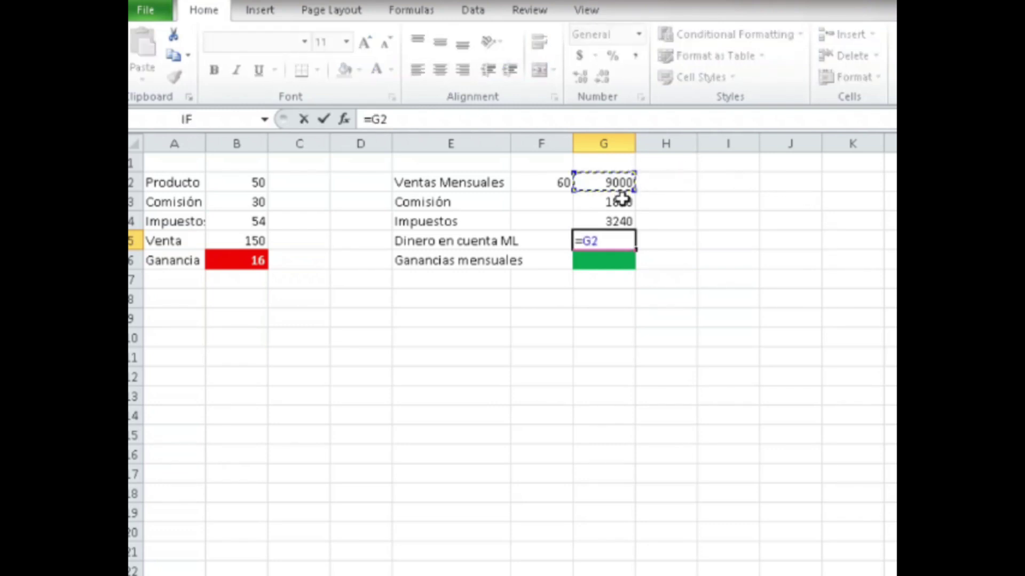
type("-")
left_click(622, 202)
type("-")
left_click(629, 221)
key("Return")
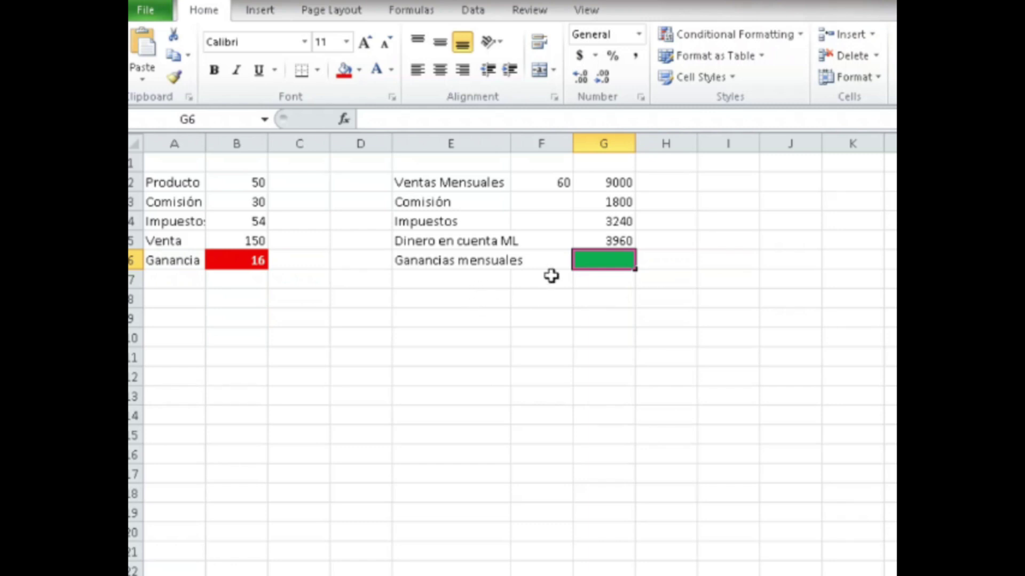
Move the Ganancias mensuales cells down to row 7 and add Costo producto in row 6, calculated in G6 with =F2*50
left_click_drag(459, 262, 619, 266)
type("Costo producto")
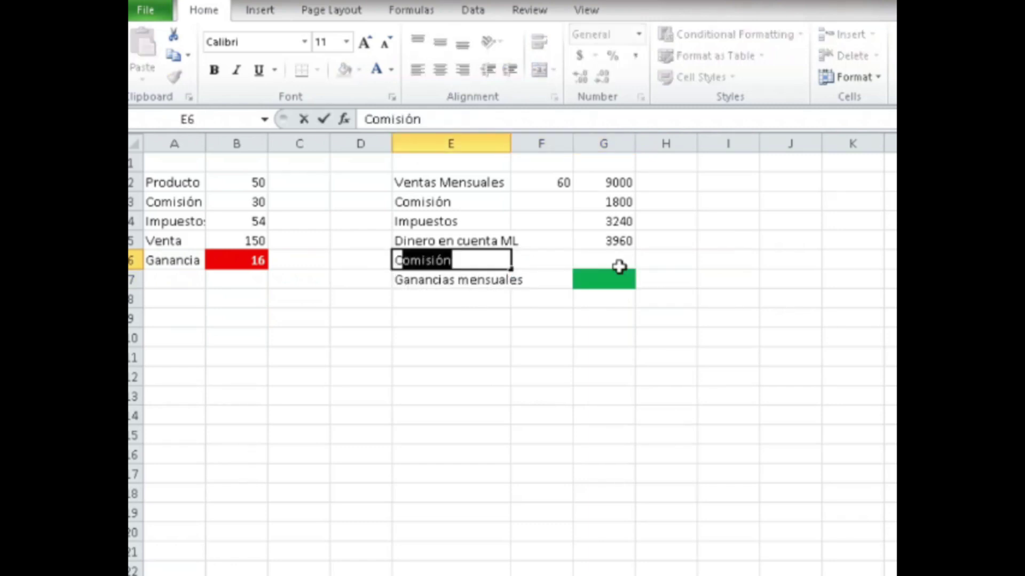
left_click(620, 267)
type("=")
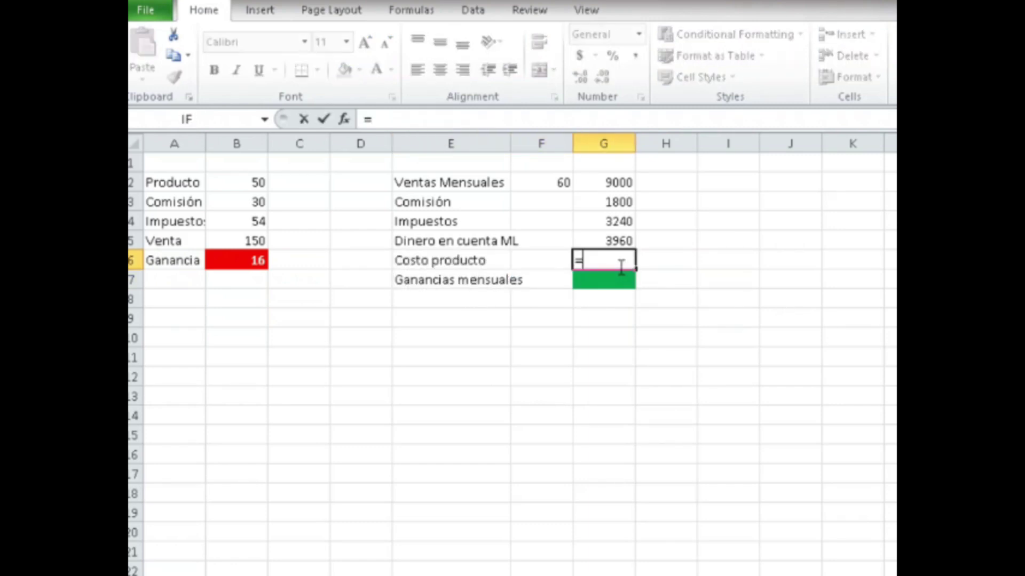
left_click(563, 183)
type("*50")
key("Return")
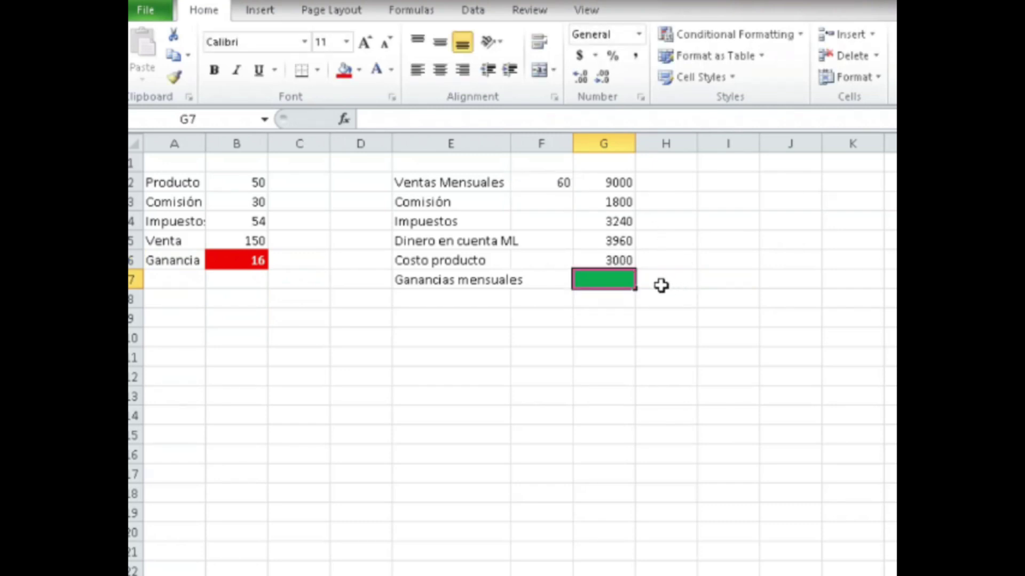
Calculate Ganancias mensuales in G7 by subtracting the product cost with =G5-G6
type("=")
left_click(617, 238)
type("-")
left_click(625, 261)
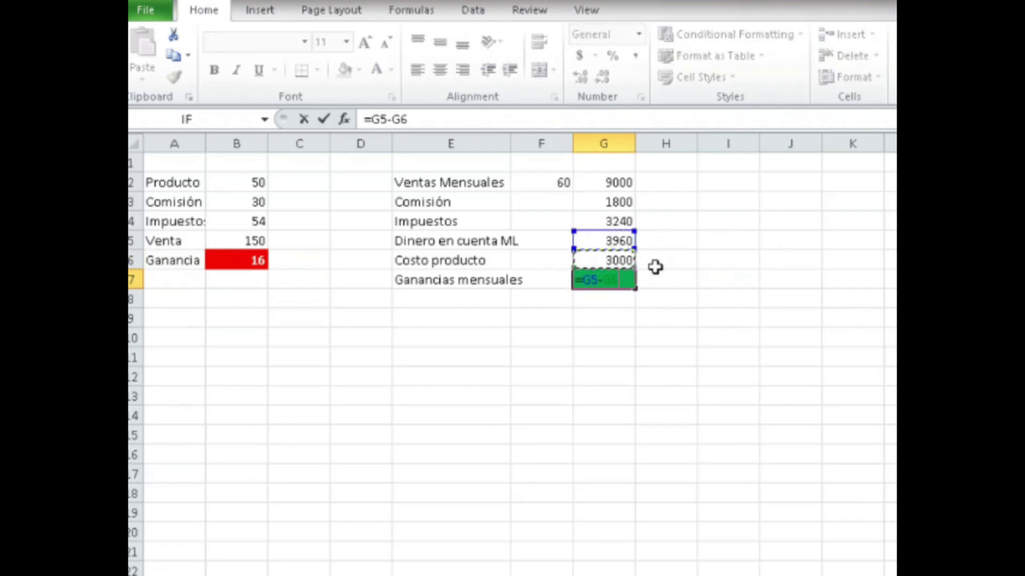
key("Return")
Format the Ganancias mensuales result in G7 with a red fill and white text
left_click(614, 280)
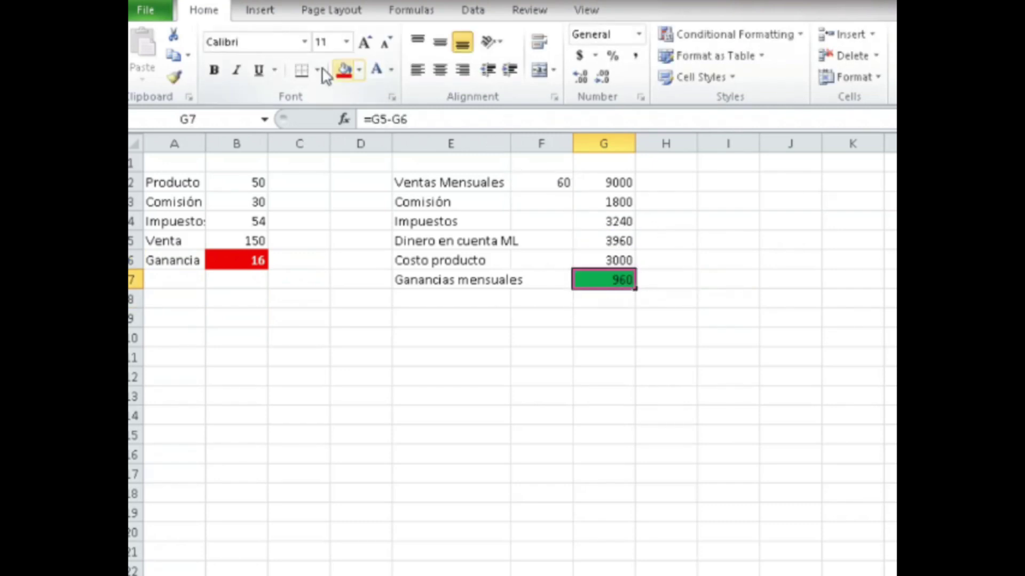
left_click(344, 70)
left_click(728, 299)
left_click(451, 434)
scroll(450, 434, "down", 1)
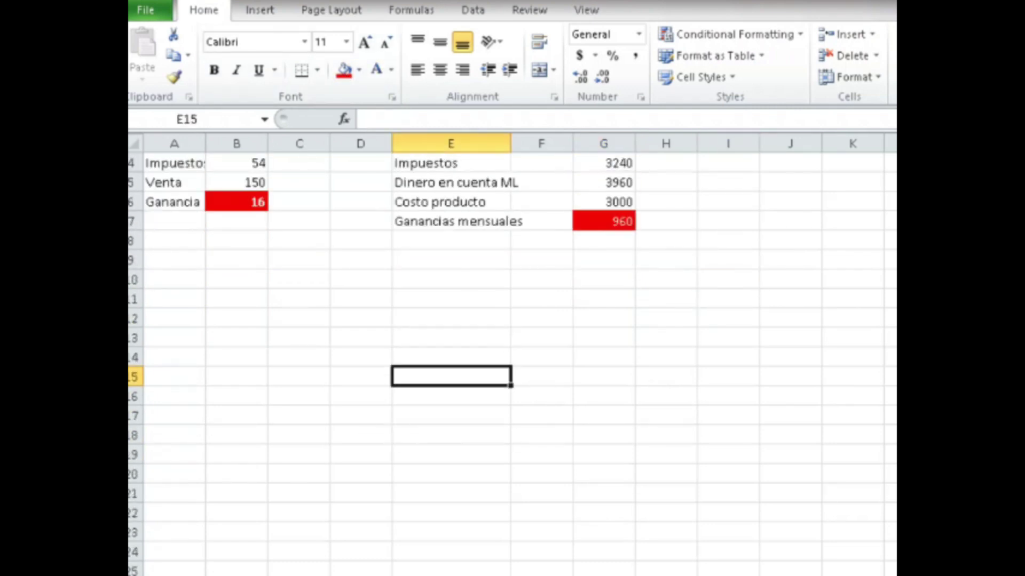
scroll(451, 434, "up", 1)
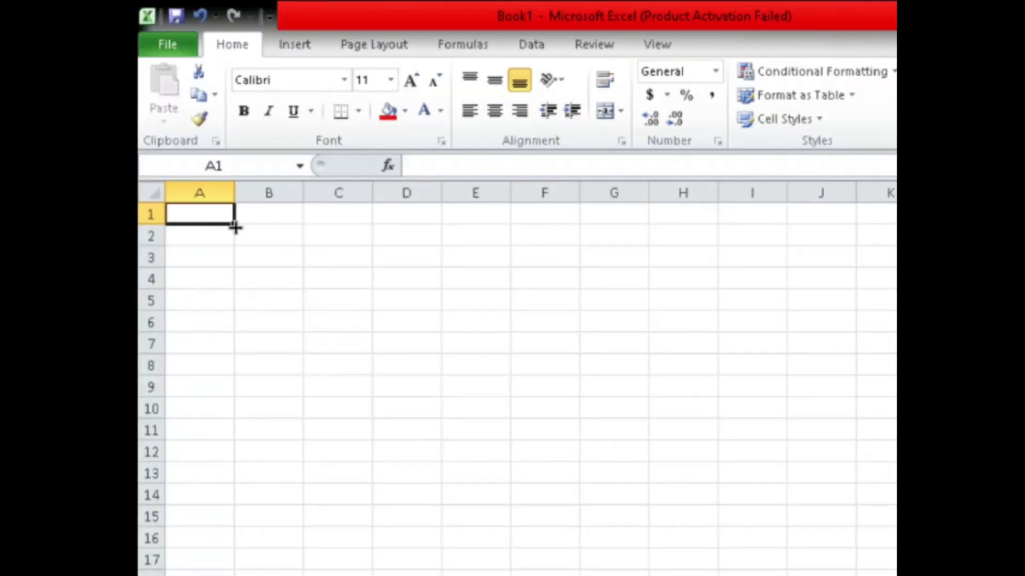
In the blank worksheet, enter the product Nitendo in A1 with a price of 2000 in B1
type("Nitendo")
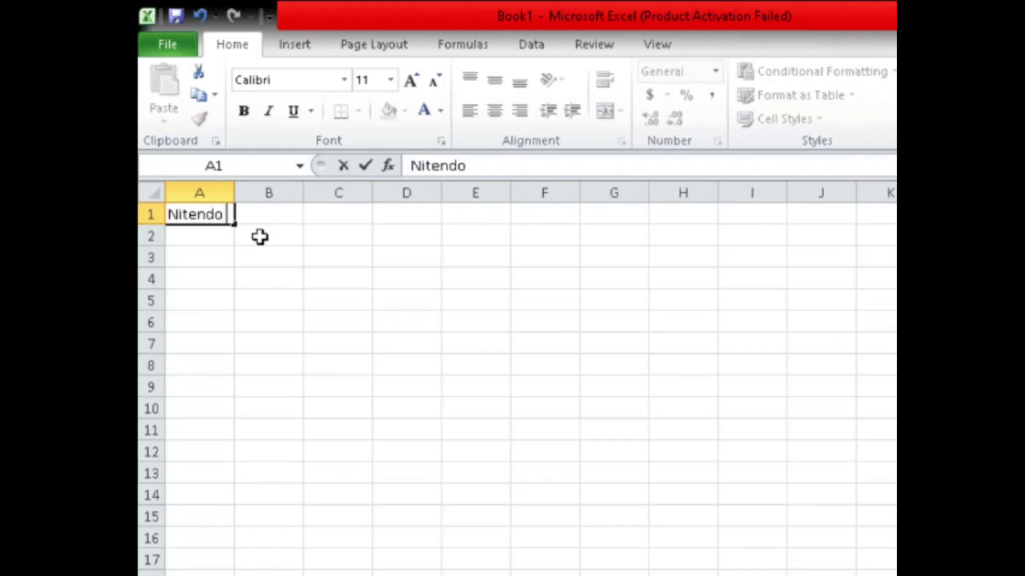
key("Tab")
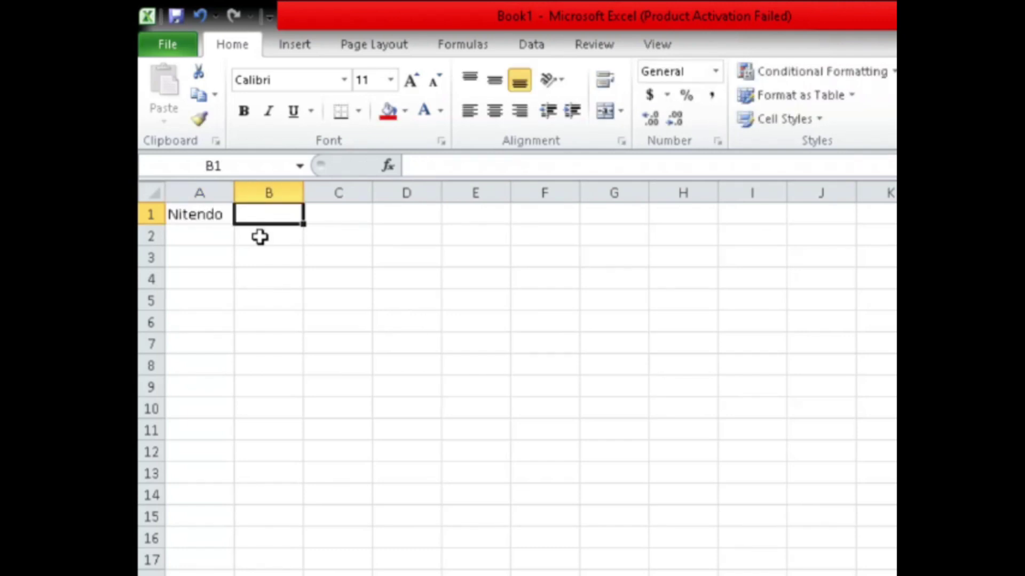
type("2000")
key("Return")
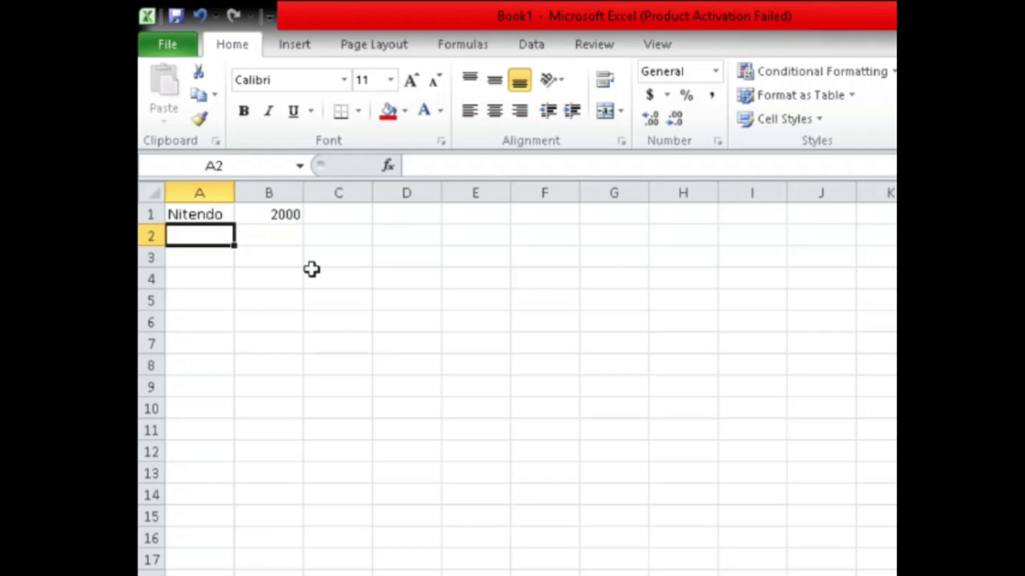
Add a Comision row in A2 and calculate the commission in B2 with =B1*.2
type("Comision")
key("Tab")
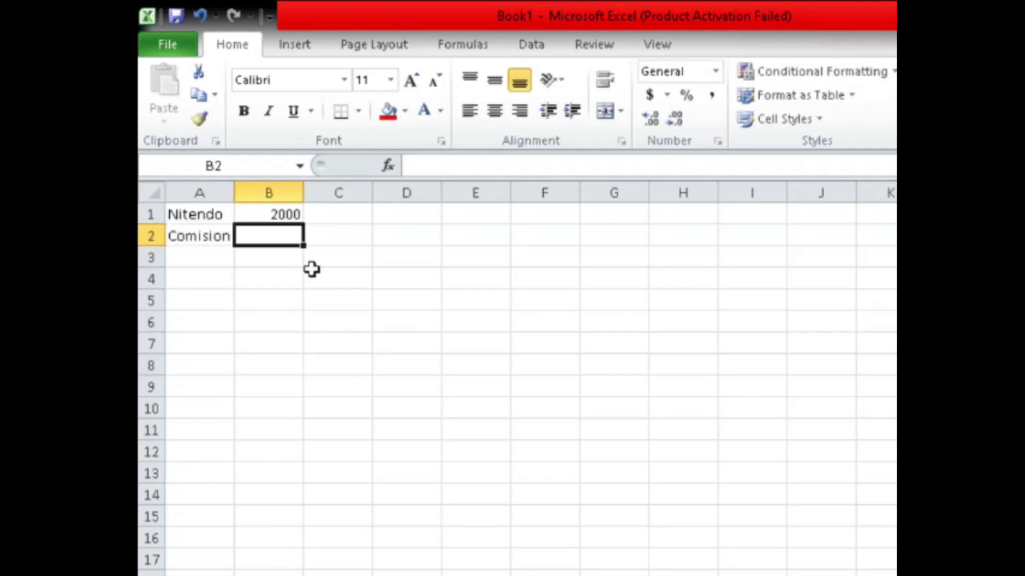
type("=B1*.2")
key("Return")
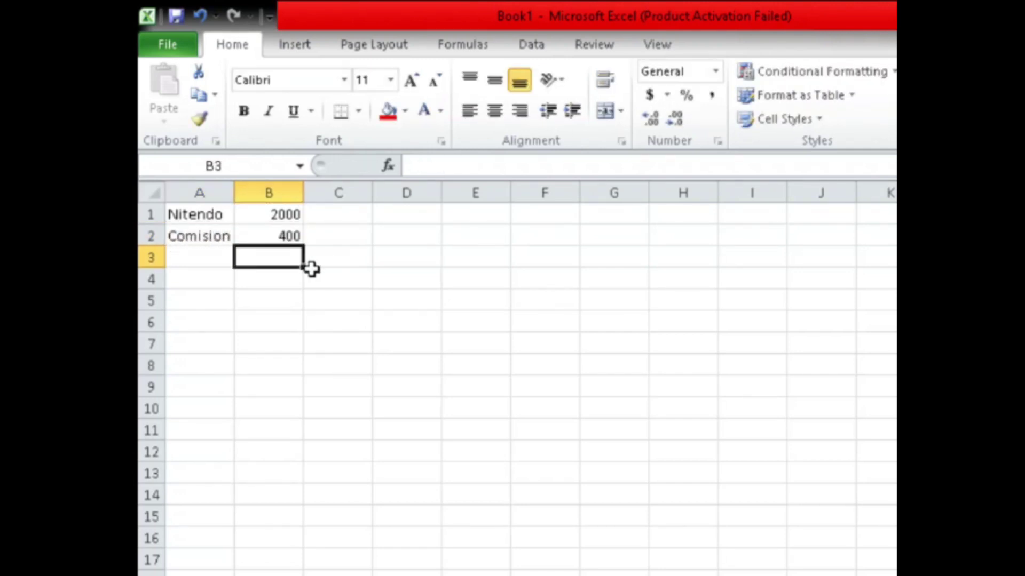
Subtract the commission from the price in B3 with =B1-B2
type("=")
left_click(250, 219)
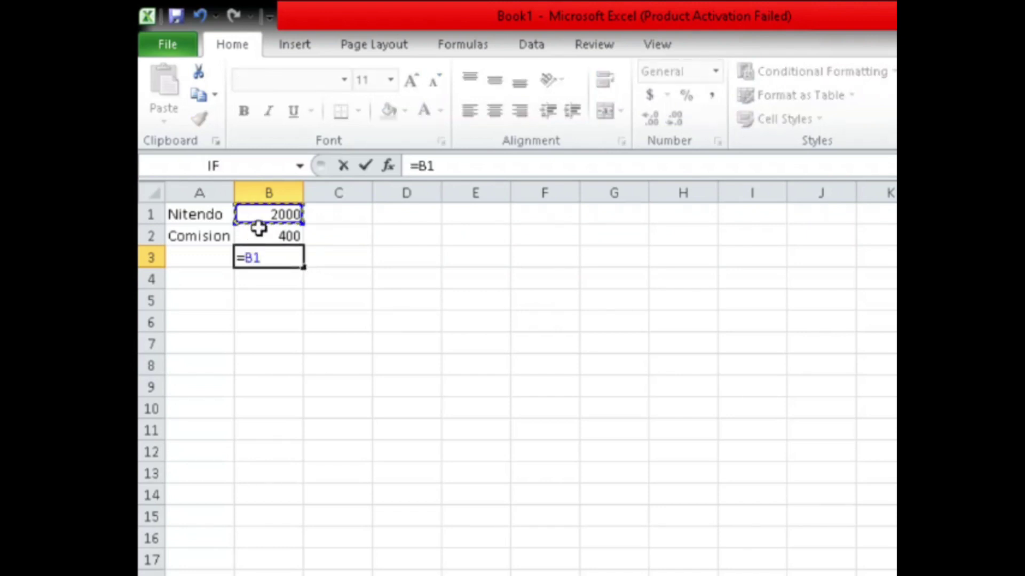
type("-")
left_click(279, 235)
key("Return")
Label the result in row 3 as Ganancia in A3
left_click(213, 261)
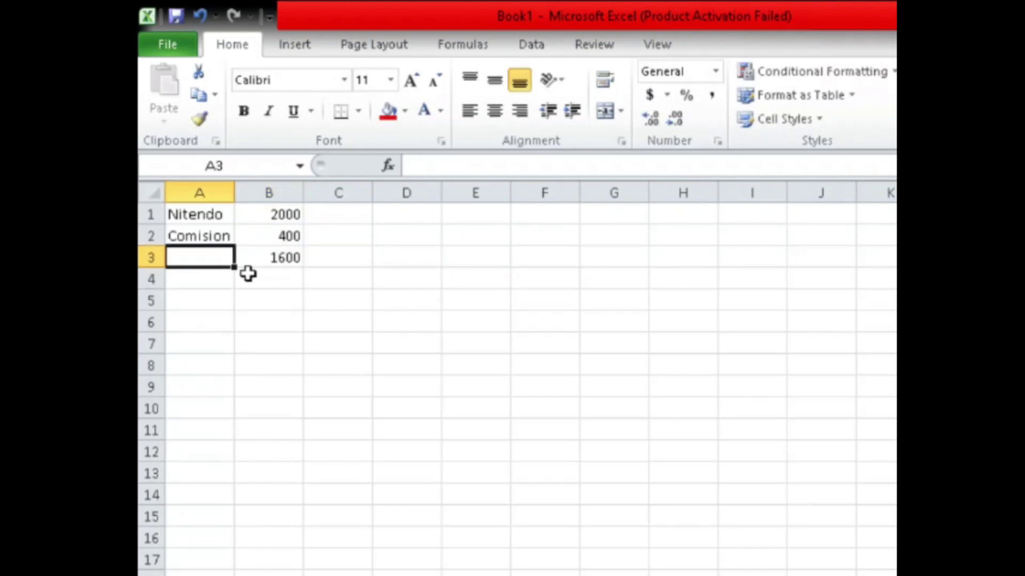
type("Dinero")
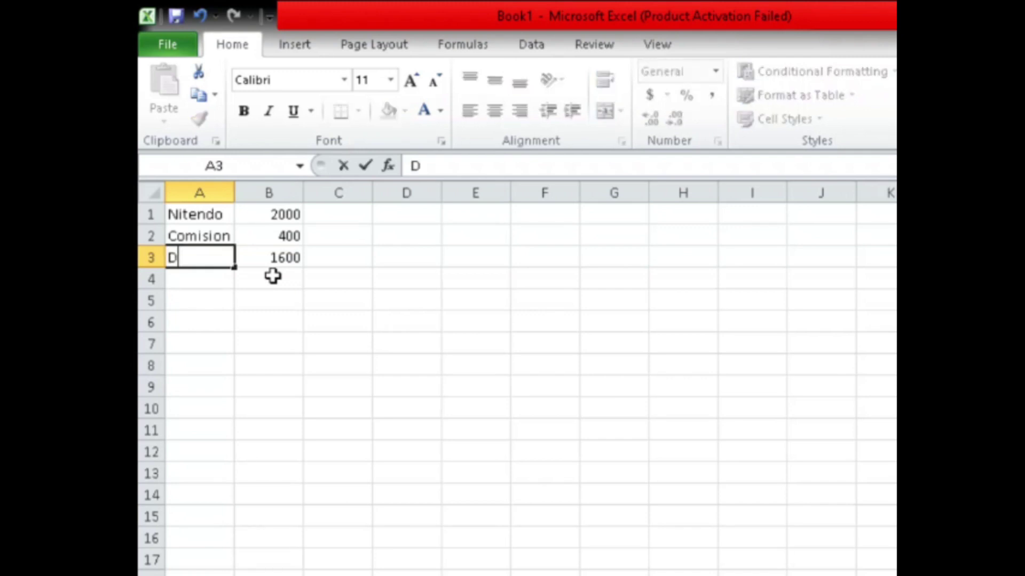
key("BackSpace")
key("BackSpace")
key("BackSpace")
key("BackSpace")
key("BackSpace")
type("Ganancia")
key("Return")
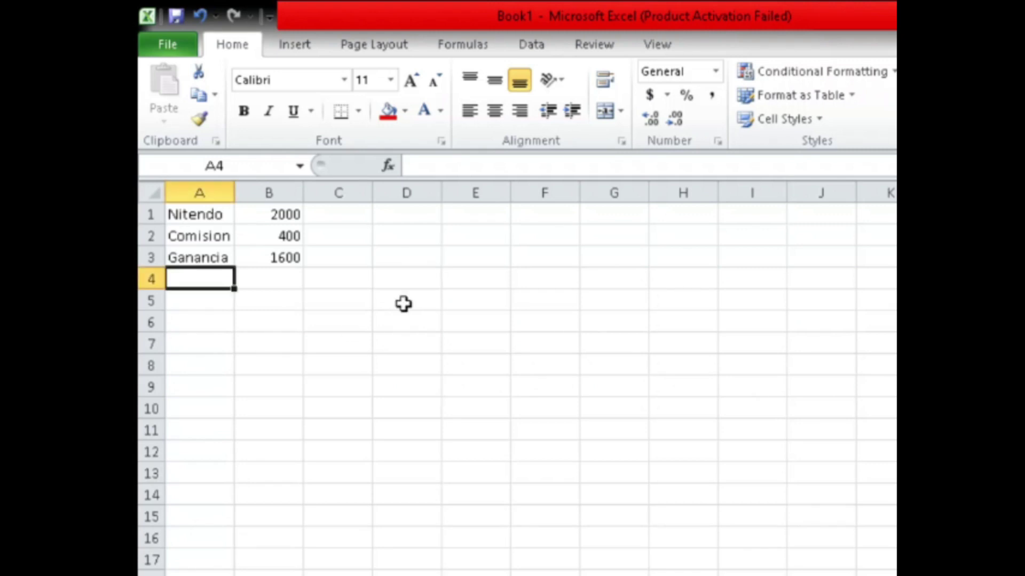
Move the Ganancia row down to row 5 and add an Impuestos row in row 3, calculated in B3 with =B1*.36
left_click_drag(195, 261, 267, 299)
left_click(210, 258)
type("Impuesto")
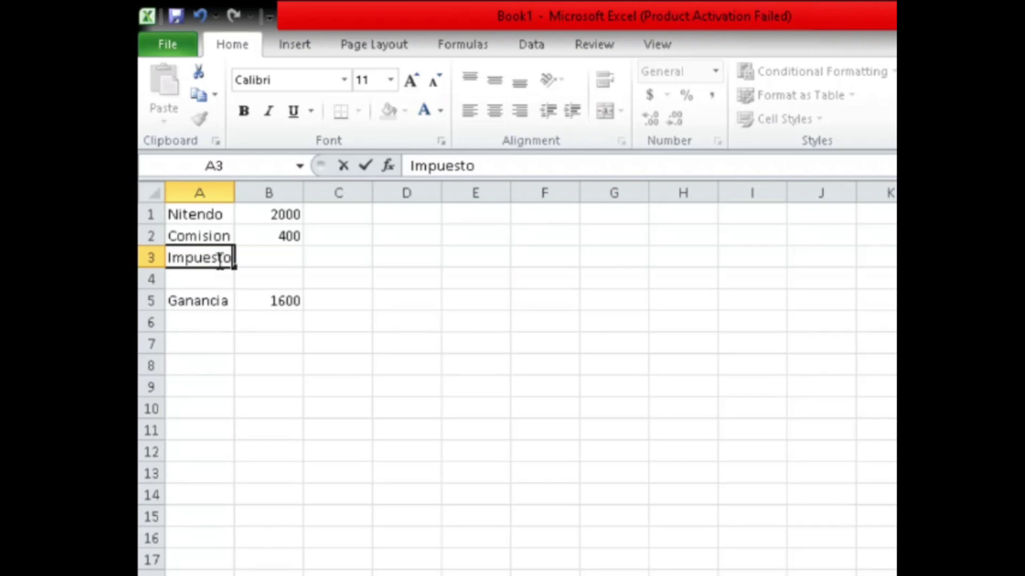
key("Tab")
type("=")
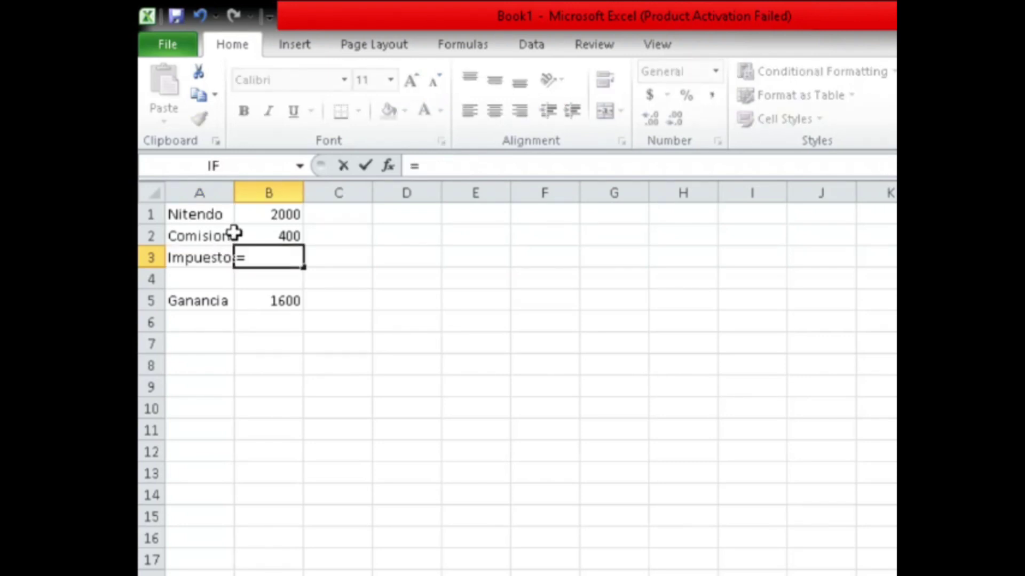
left_click(251, 216)
type("*.")
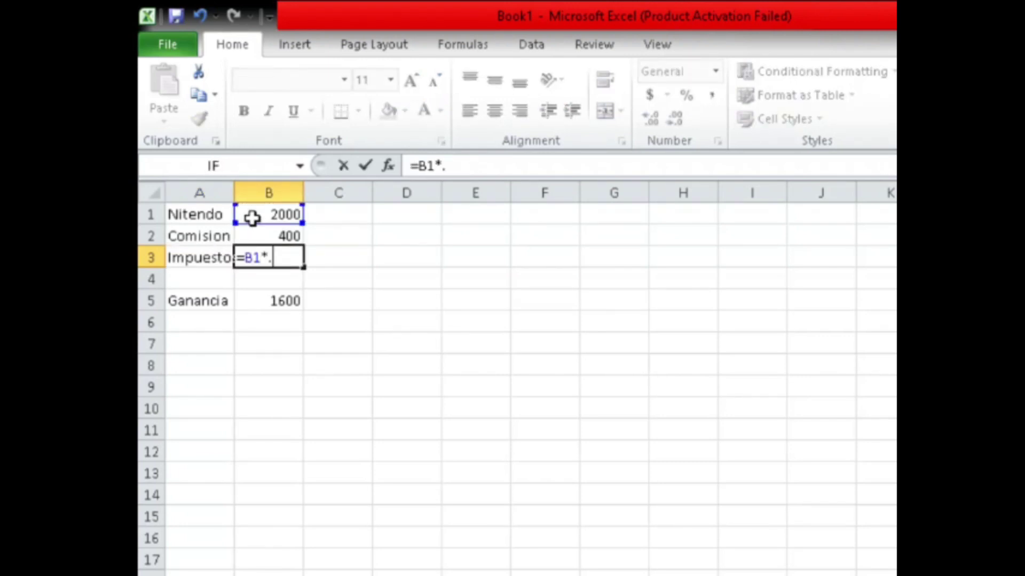
type("36")
key("Return")
Replace the Ganancia formula in B5 with =B1-B2-B3 so that it also subtracts the taxes
key("Down")
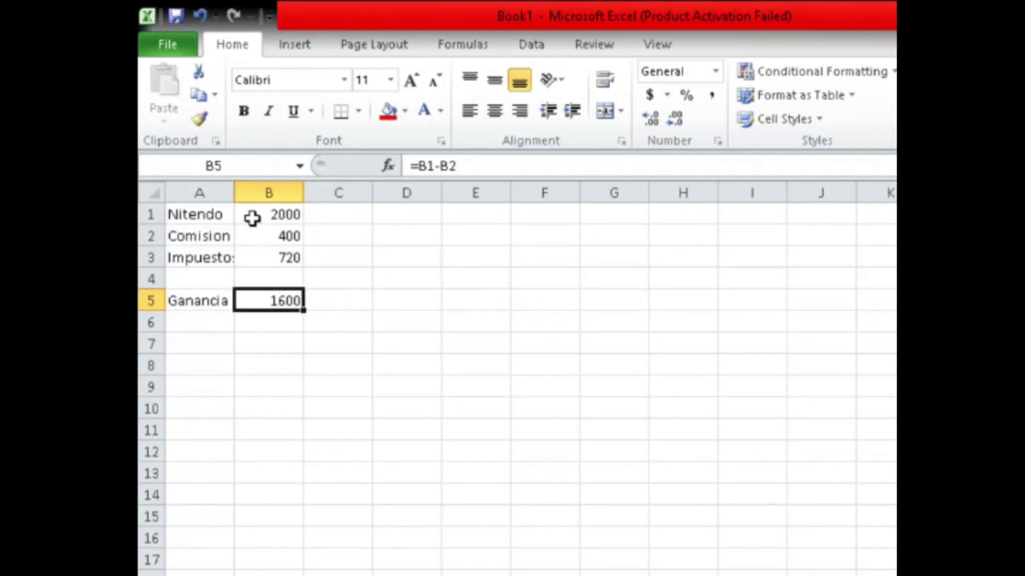
type("=")
left_click(272, 230)
left_click(275, 215)
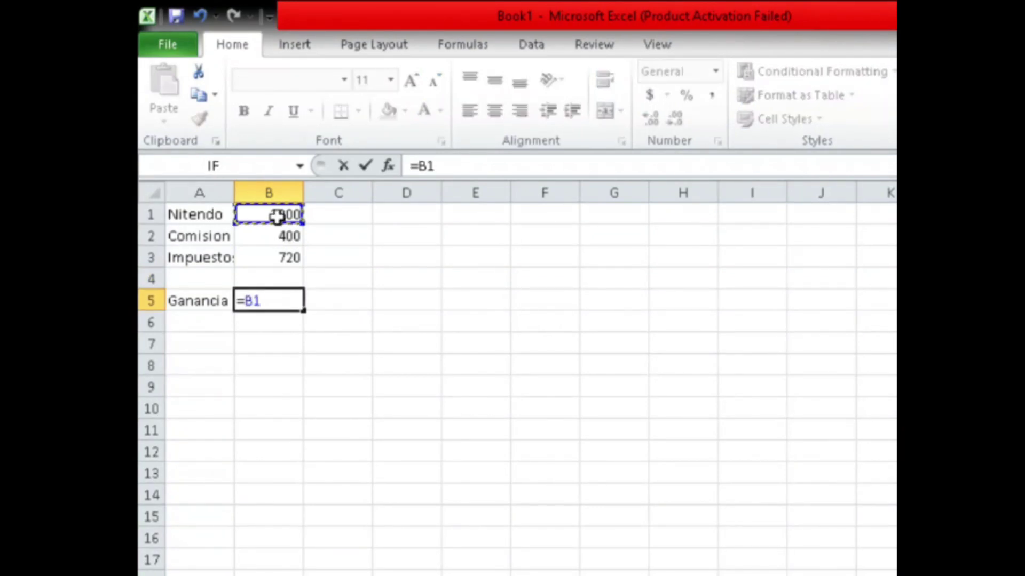
type("-")
left_click(287, 233)
type("-")
left_click(291, 251)
key("Return")
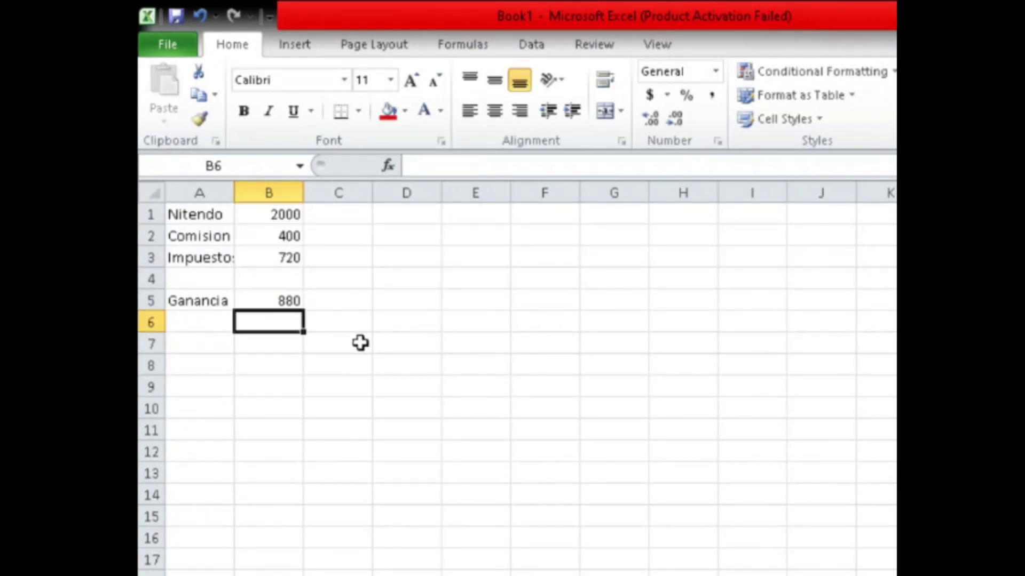
Review the Ganancia formula in B5 and select the label and result in A5:B5
left_click(275, 300)
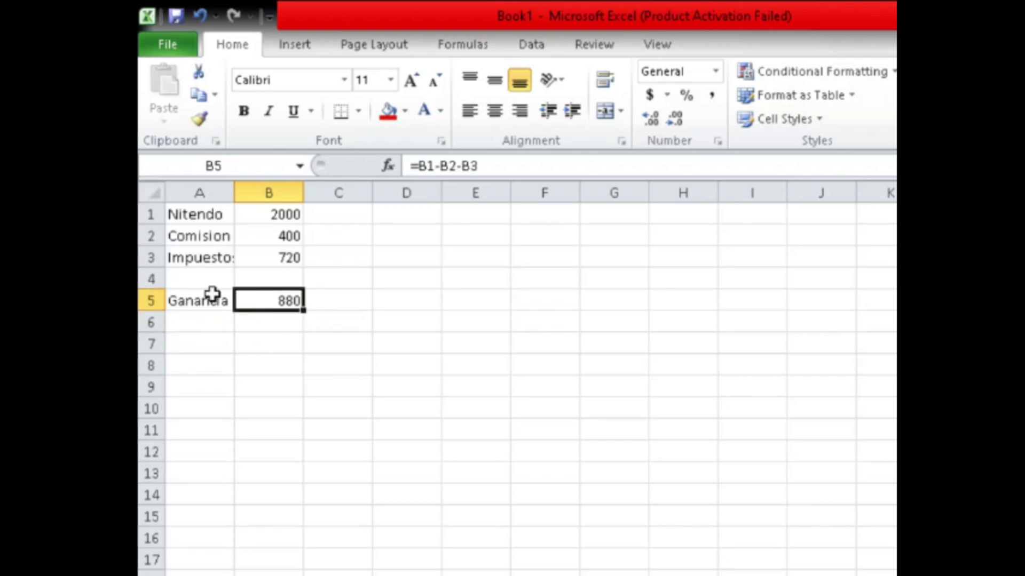
left_click_drag(210, 293, 238, 297)
left_click_drag(238, 297, 238, 298)
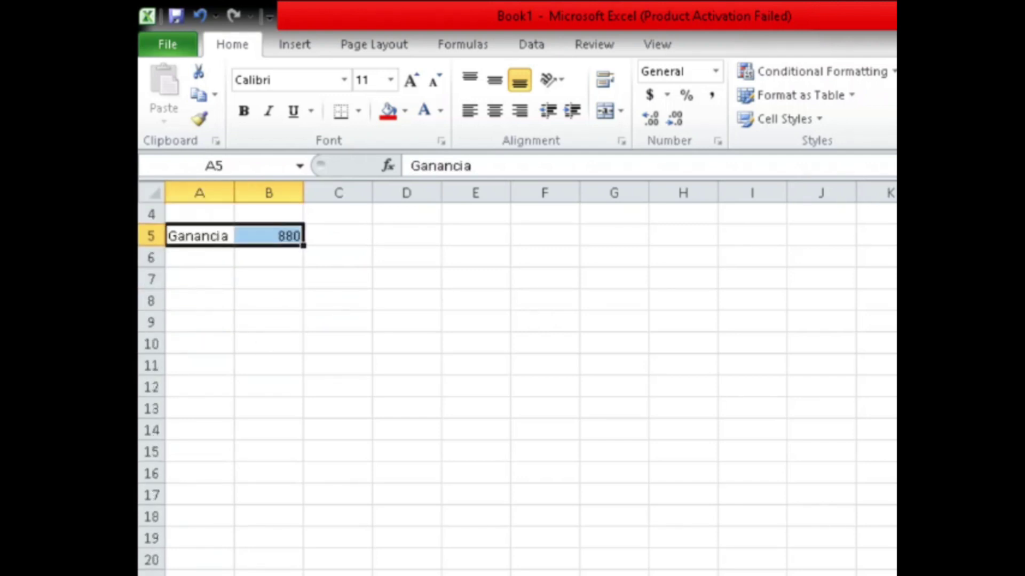